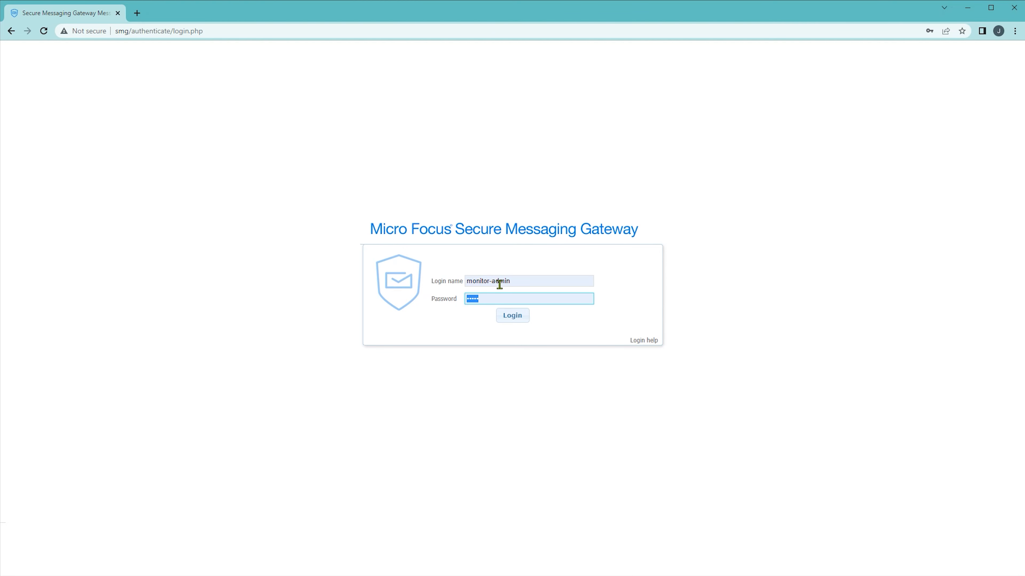
Log in to the Secure Messaging Gateway as monitor-admin and create a rights group named All Gadgets
left_click(512, 317)
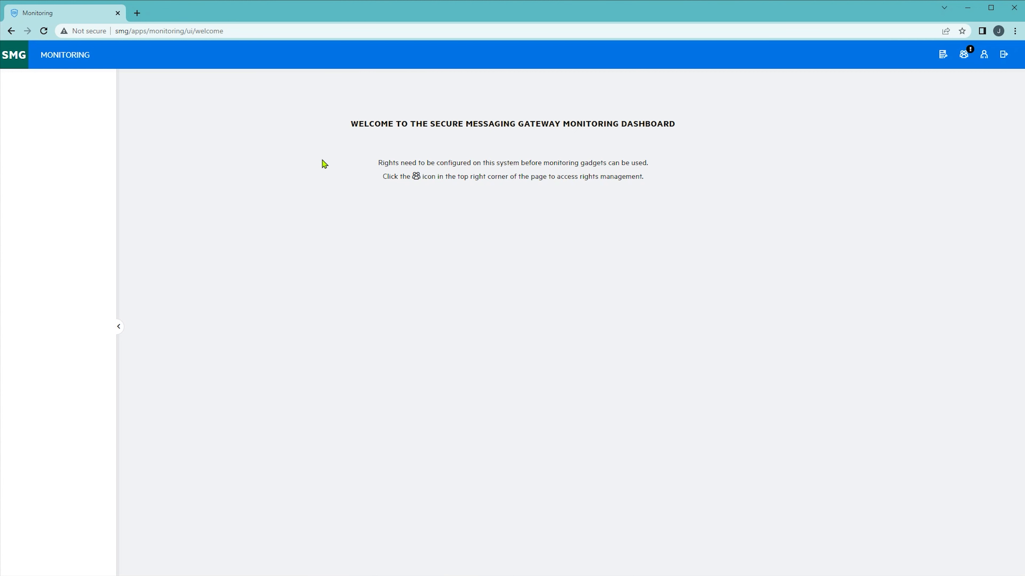
left_click(964, 57)
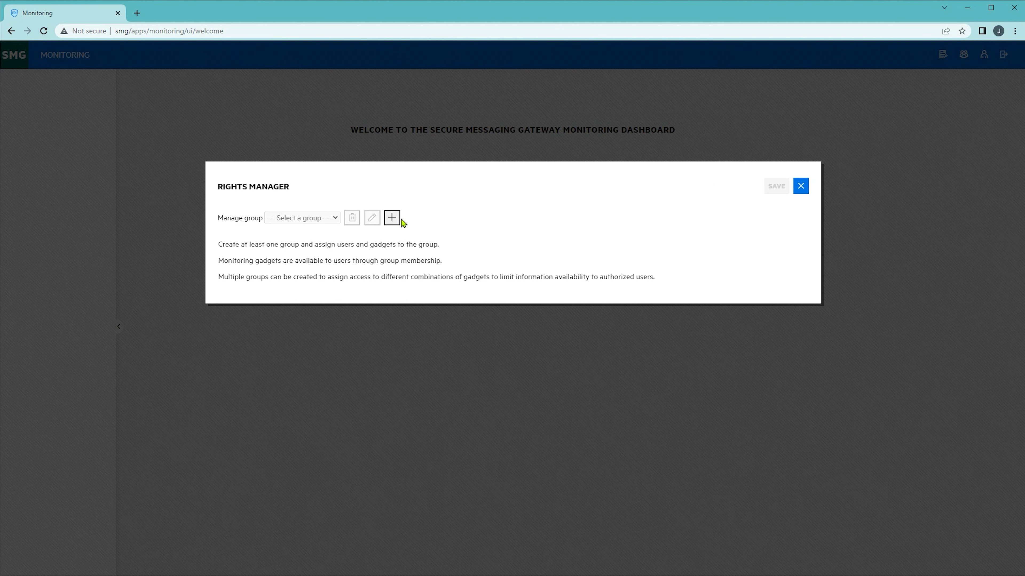
left_click(392, 218)
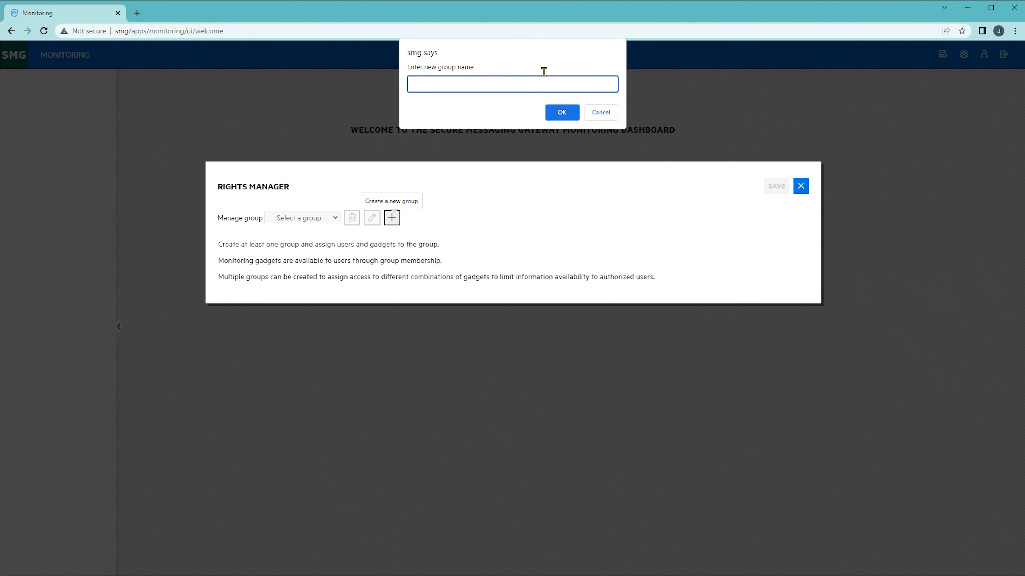
type("All Gadgets")
left_click(561, 115)
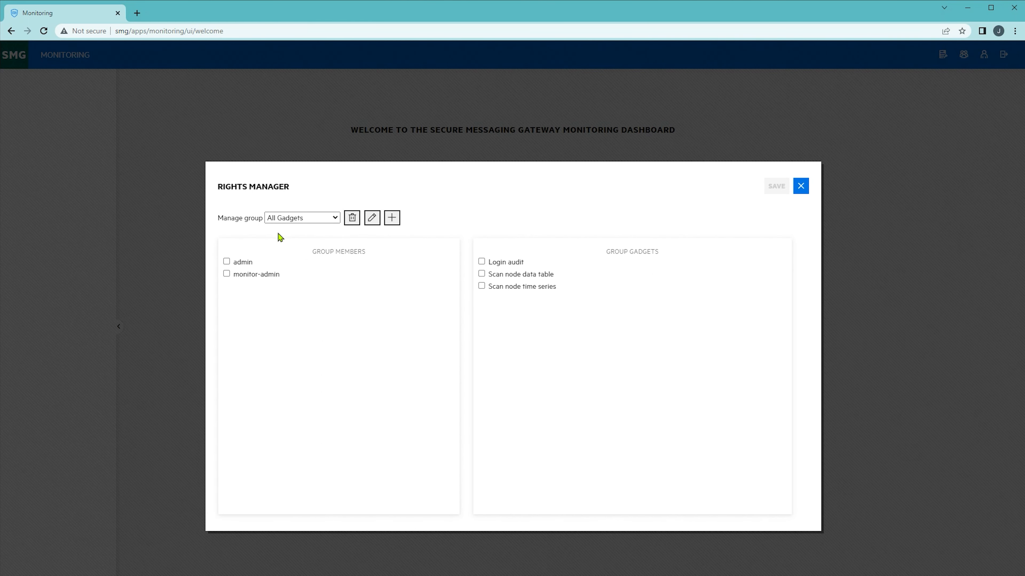
Give the All Gadgets group the members admin and monitor-admin plus all three gadgets, and save the rights
left_click(227, 262)
left_click(227, 274)
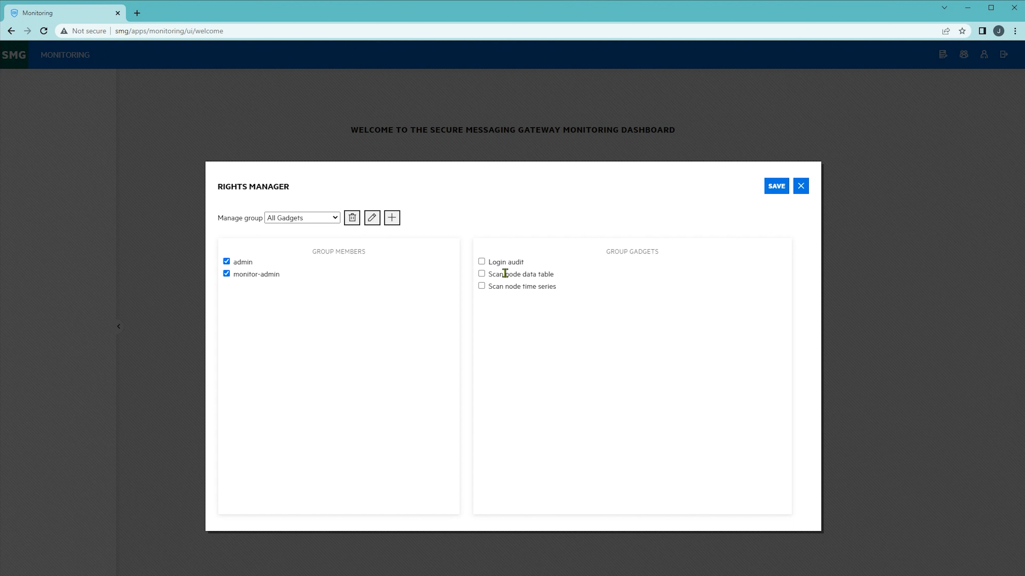
left_click(482, 262)
left_click(482, 275)
left_click(483, 287)
left_click(787, 189)
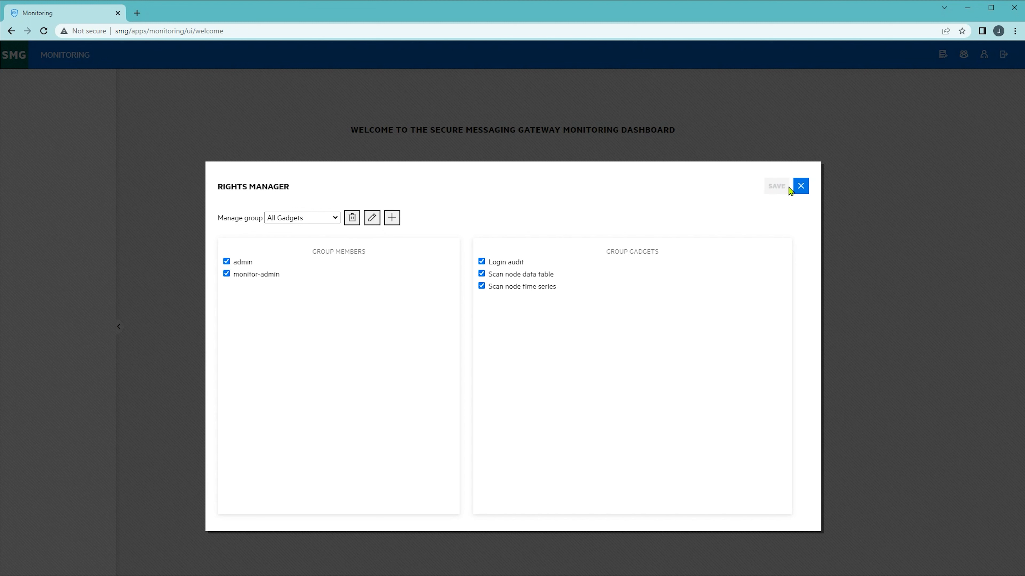
left_click(802, 188)
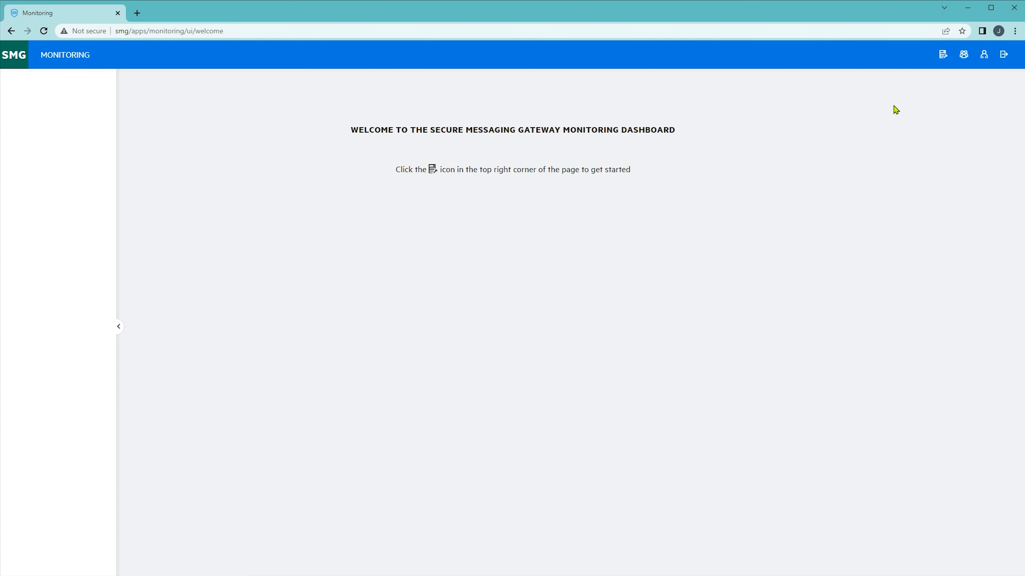
Create a non-shared dashboard labelled Email Traffic with the envelope icon
left_click(943, 56)
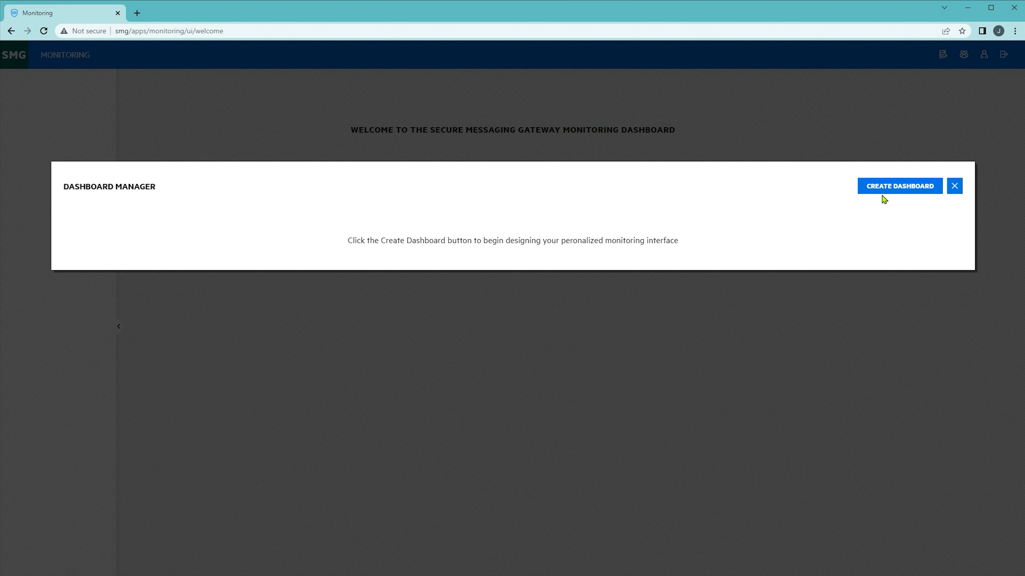
left_click(890, 194)
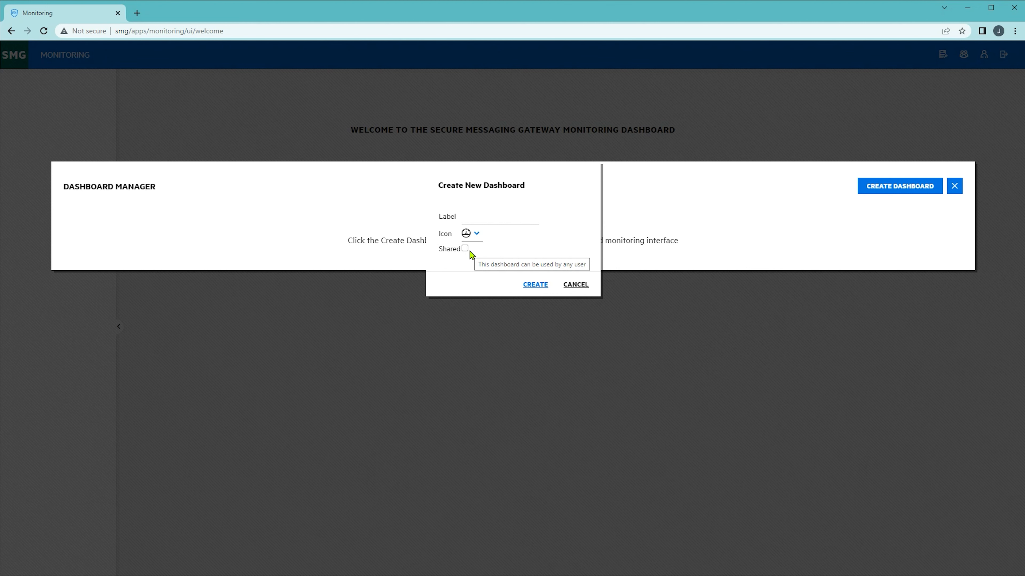
left_click(478, 217)
type("Email Traffic")
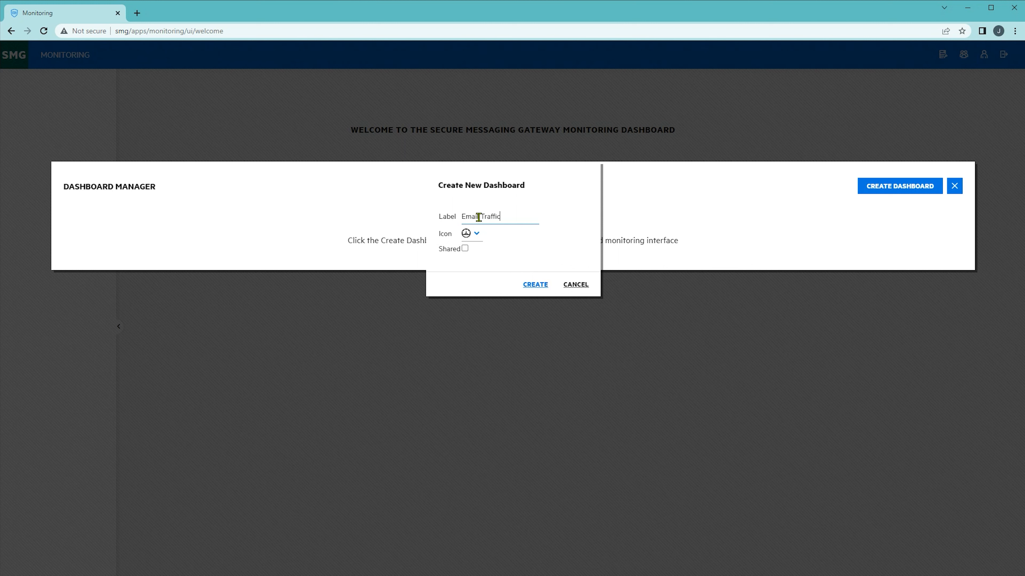
left_click(476, 234)
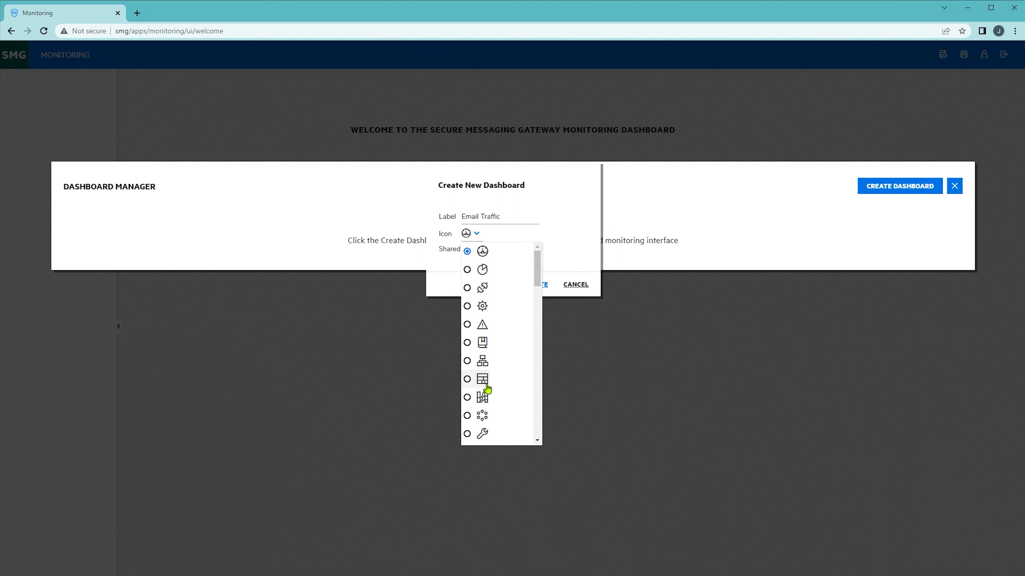
left_click(537, 361)
scroll(538, 361, "down", 2)
scroll(540, 374, "down", 2)
scroll(541, 375, "down", 3)
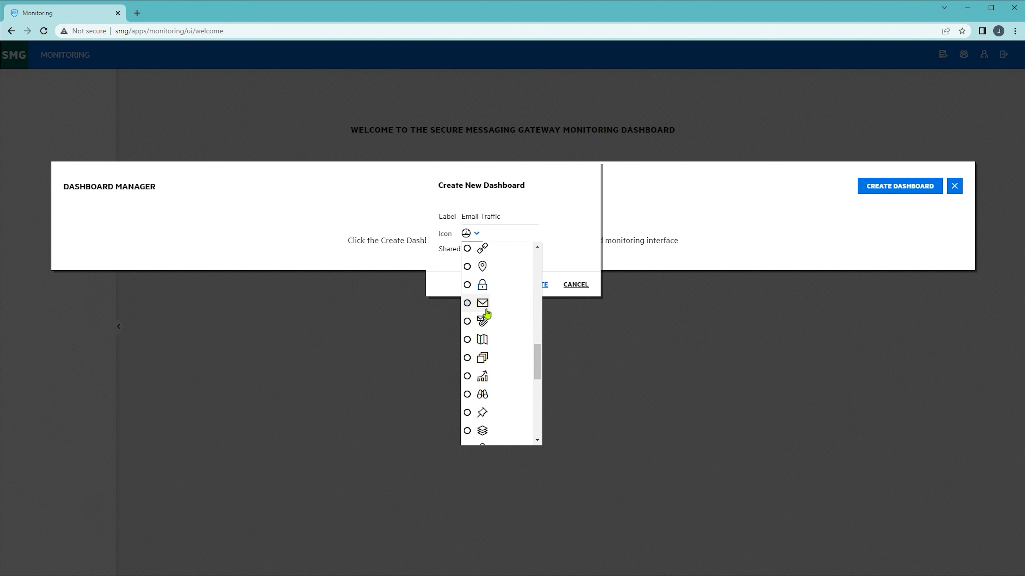
left_click(486, 310)
left_click(542, 284)
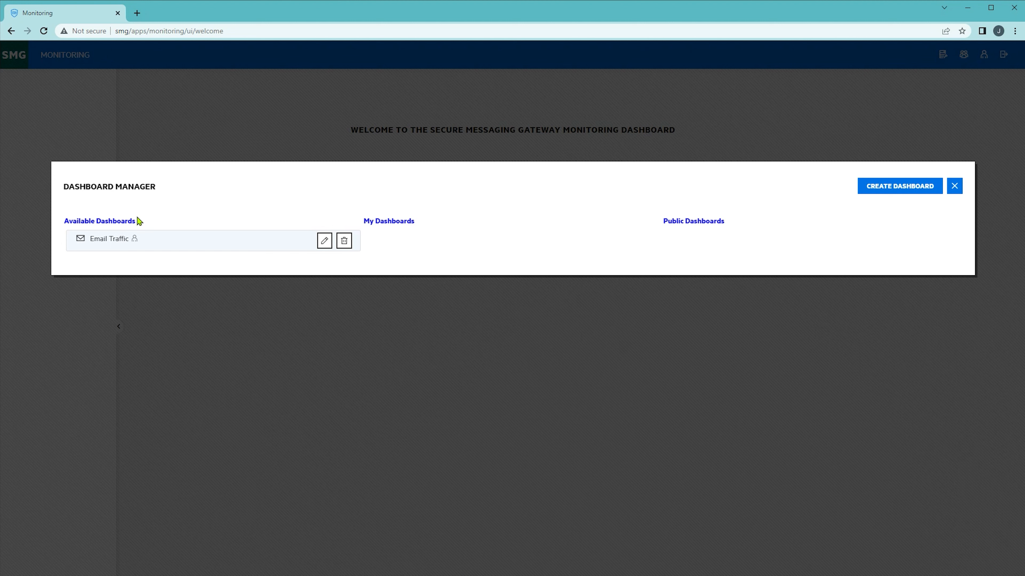
Move the Email Traffic dashboard from Available Dashboards to Public Dashboards so it is active for all users
mouse_move(122, 221)
mouse_move(712, 221)
left_click_drag(258, 232, 691, 236)
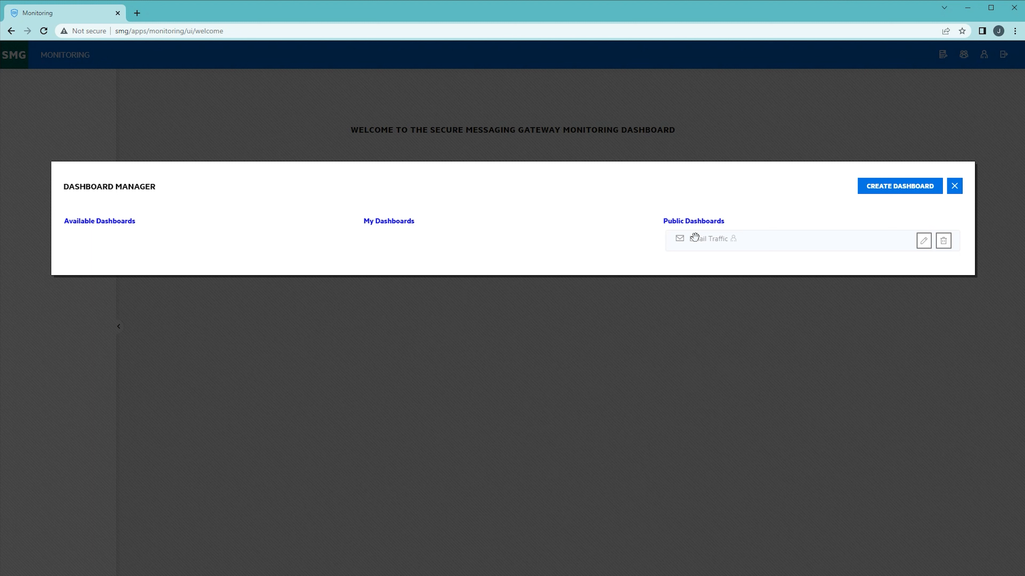
left_click_drag(695, 236, 694, 237)
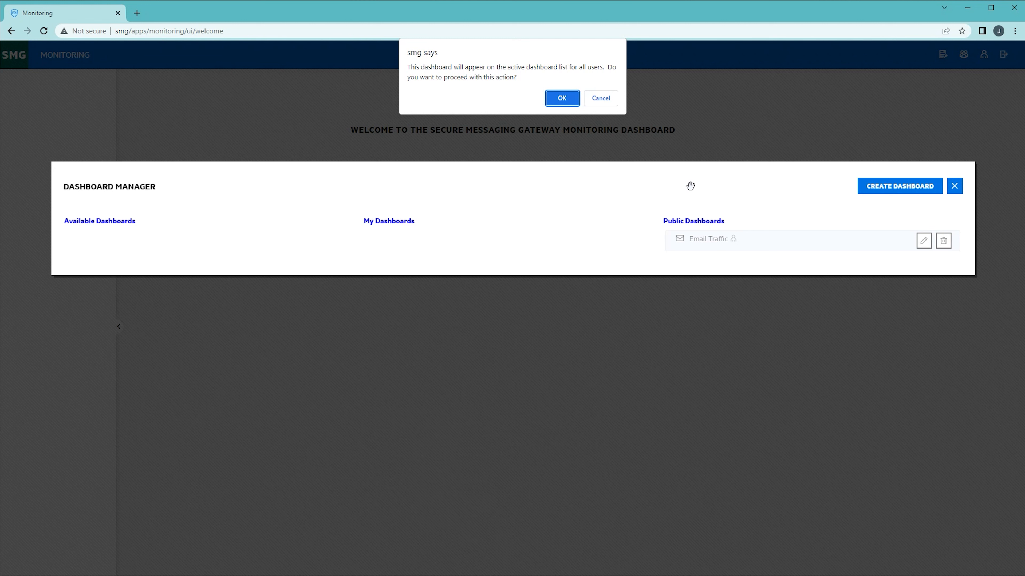
left_click(563, 98)
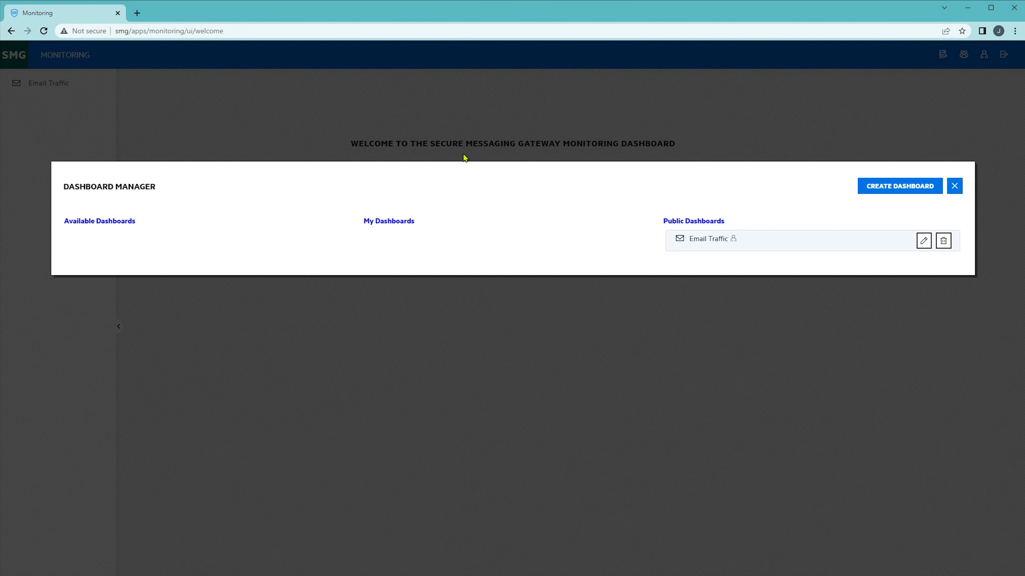
Create a dashboard labelled Interesting Data with the default icon and move it to My Dashboards
left_click(904, 190)
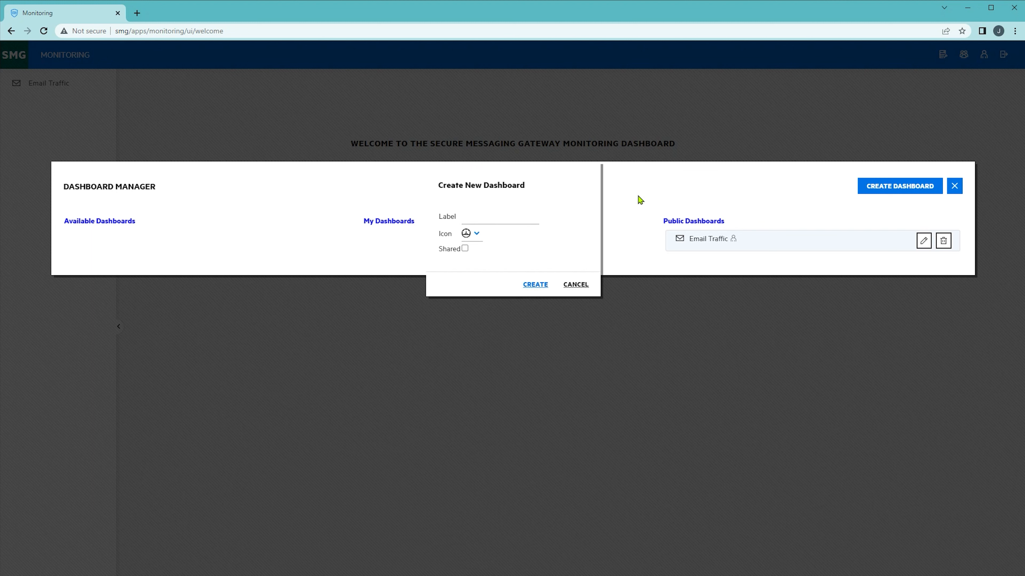
left_click(526, 215)
type("Interesting Data")
left_click(535, 285)
left_click_drag(240, 245, 436, 241)
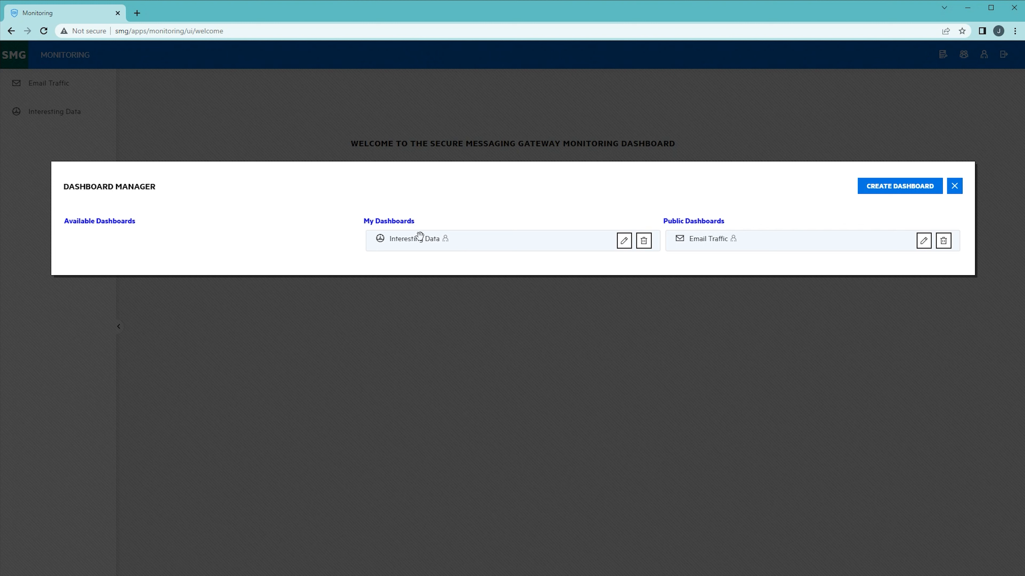
mouse_move(442, 237)
left_click(954, 186)
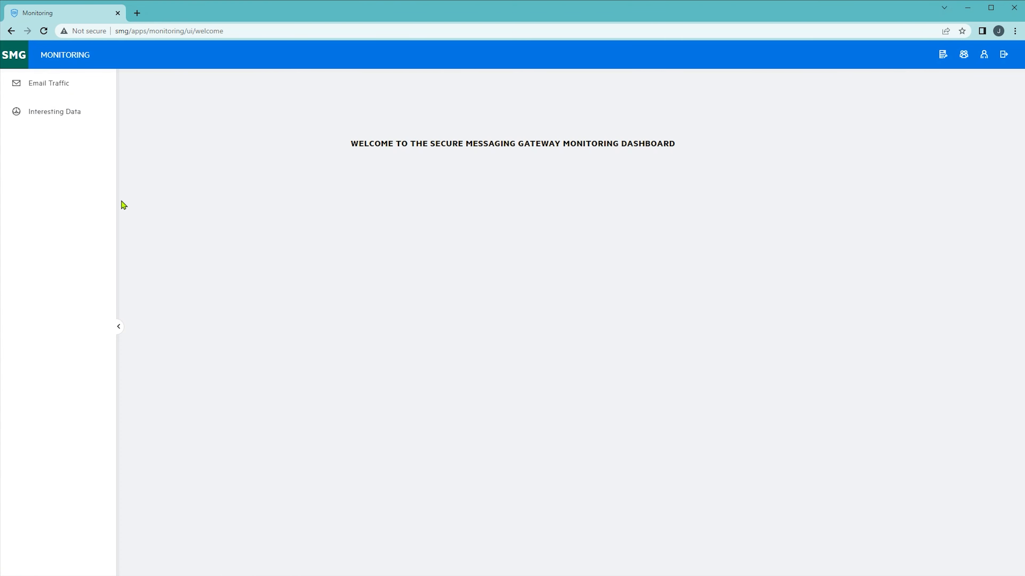
Collapse the dashboard sidebar and expand it again
left_click(120, 328)
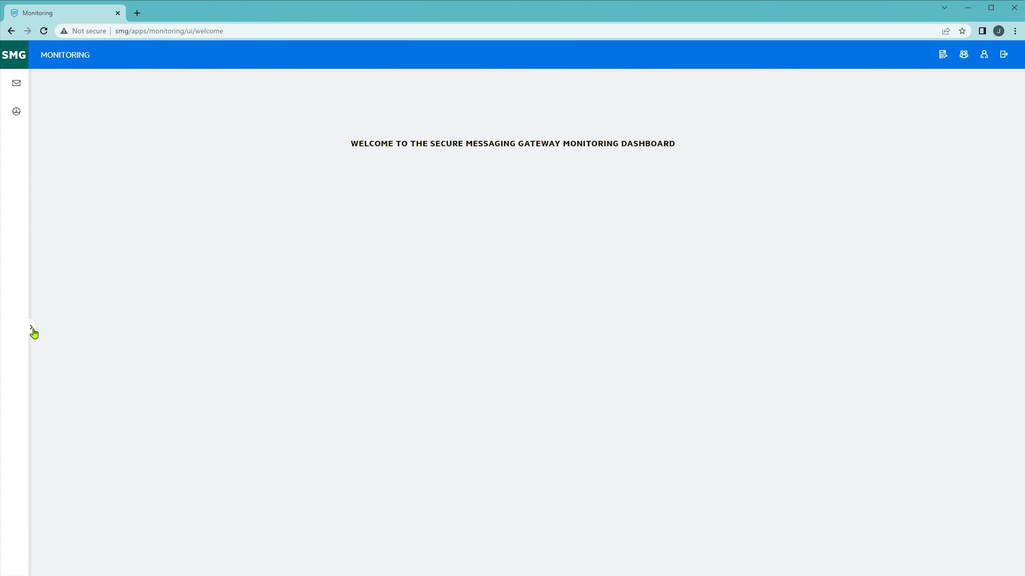
left_click(32, 328)
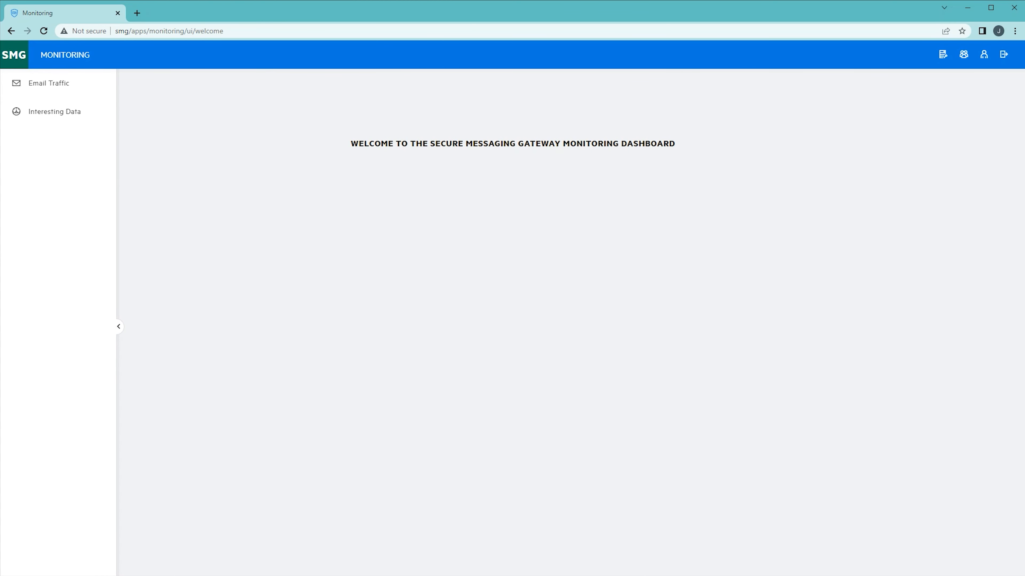
Add a shared, public Scan node time series gadget labelled Mail Flow to the Email Traffic dashboard
left_click(49, 94)
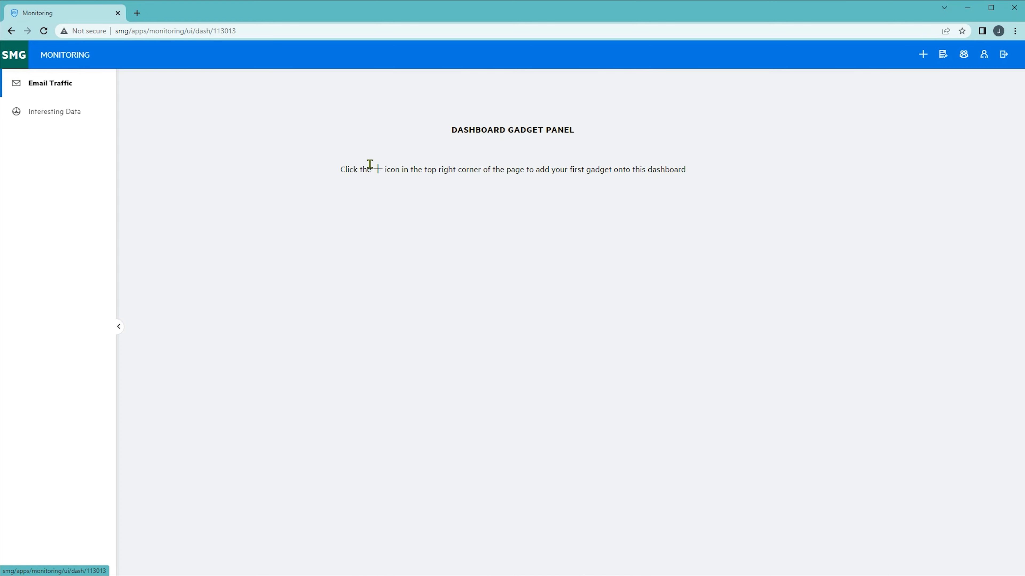
left_click(922, 59)
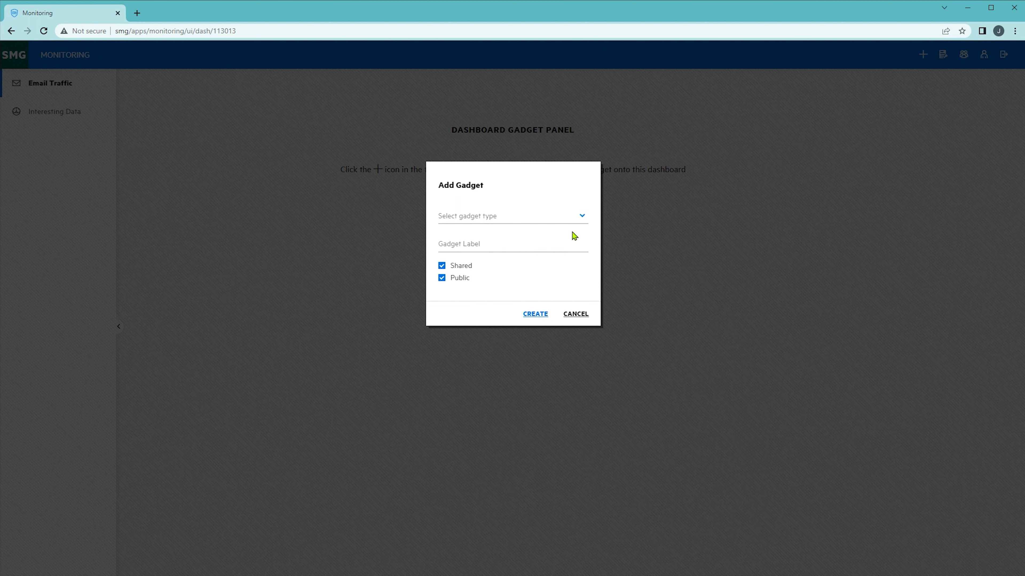
left_click(564, 222)
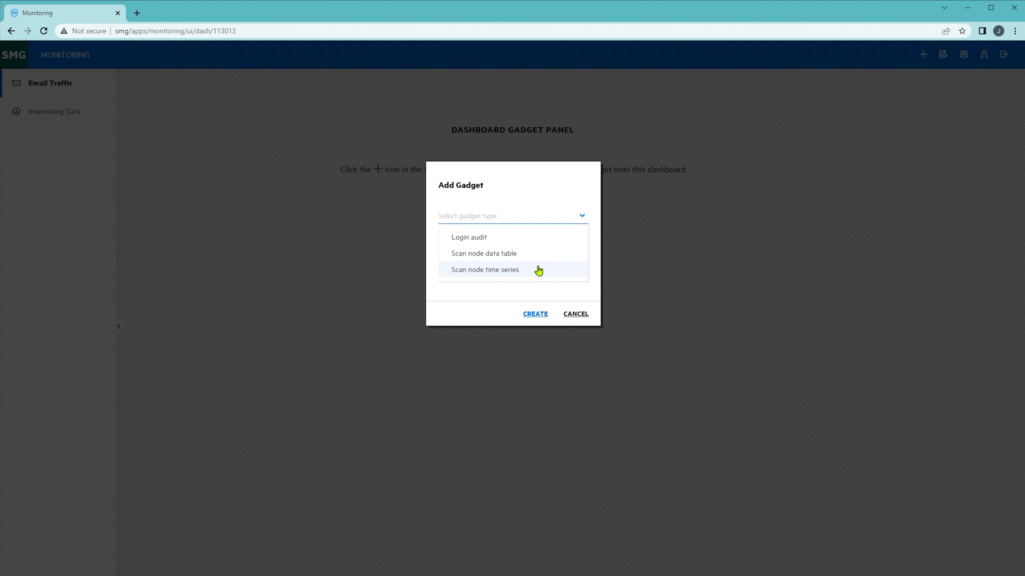
left_click(520, 269)
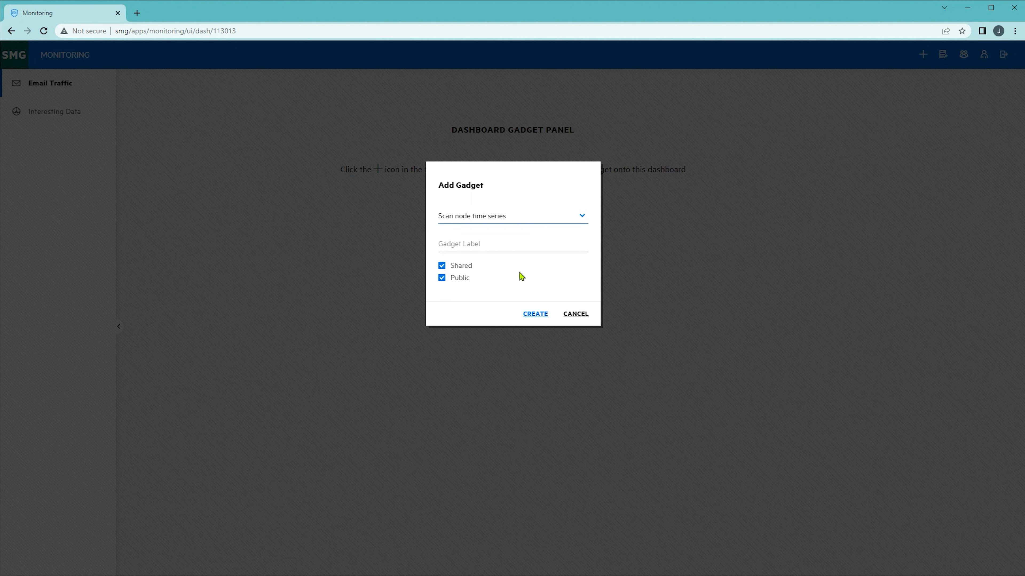
left_click(500, 243)
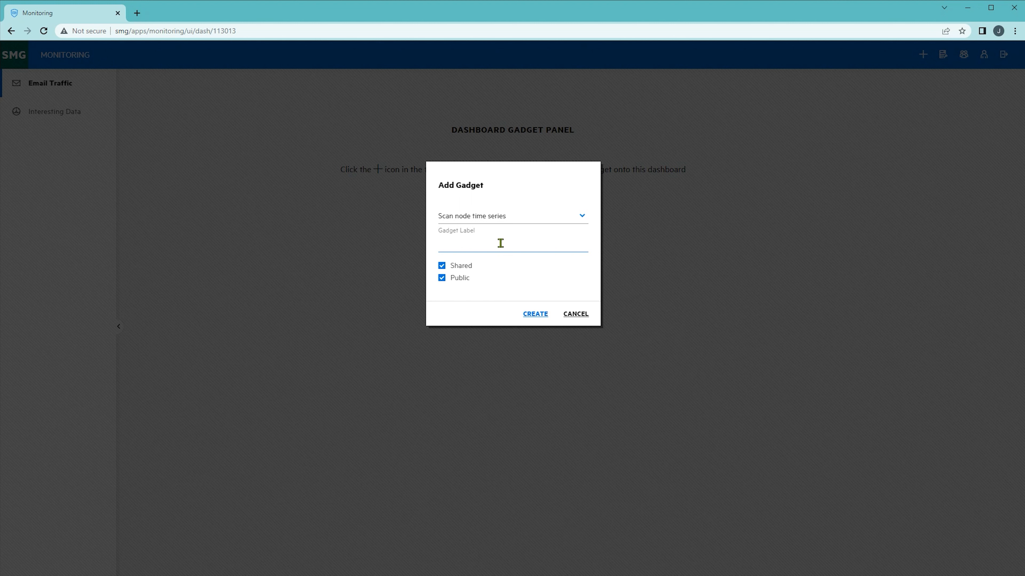
type("Mail Flow")
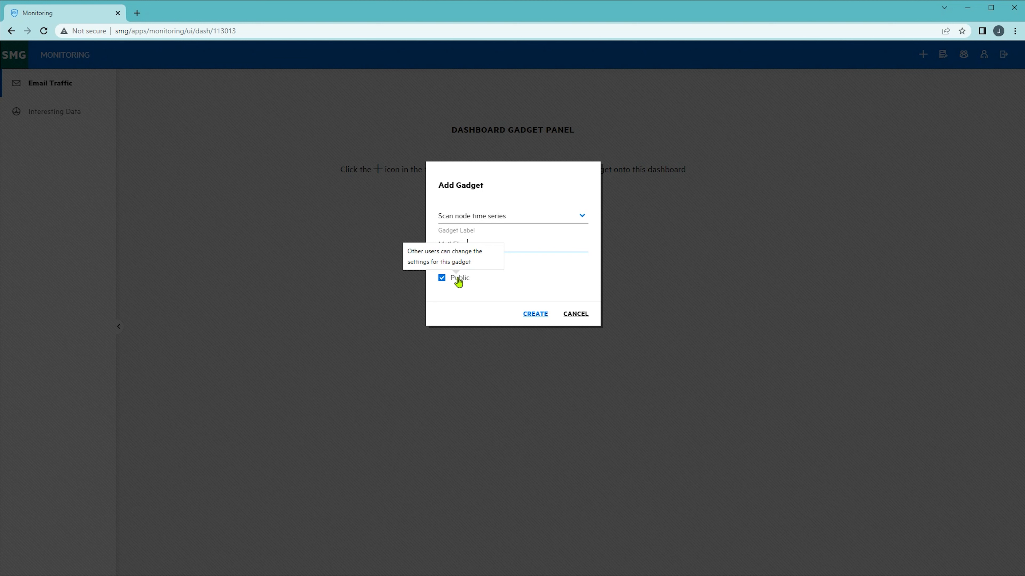
left_click(538, 315)
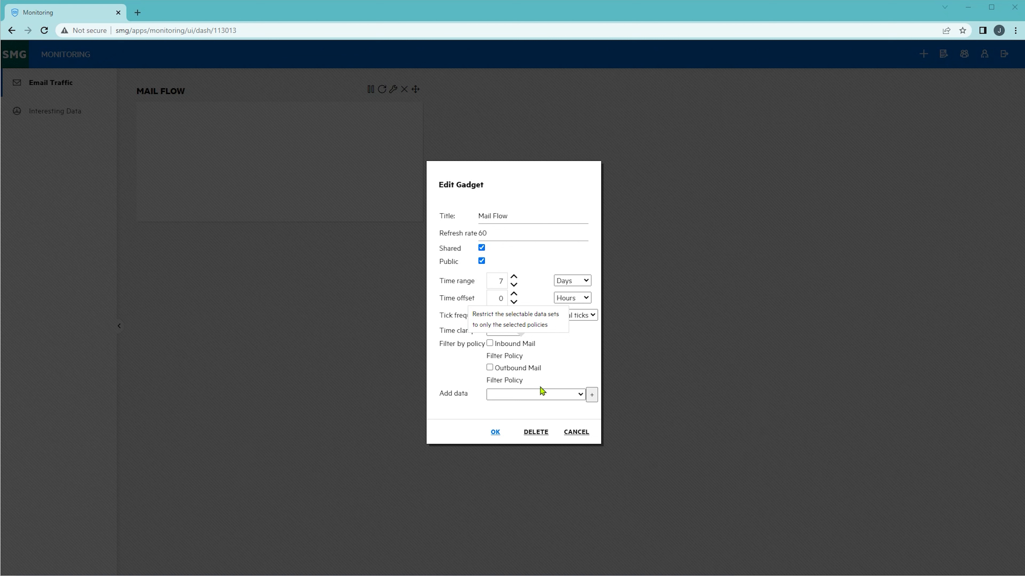
Restrict the Mail Flow gadget's selectable data sets to the Inbound Mail Filter Policy
left_click(580, 398)
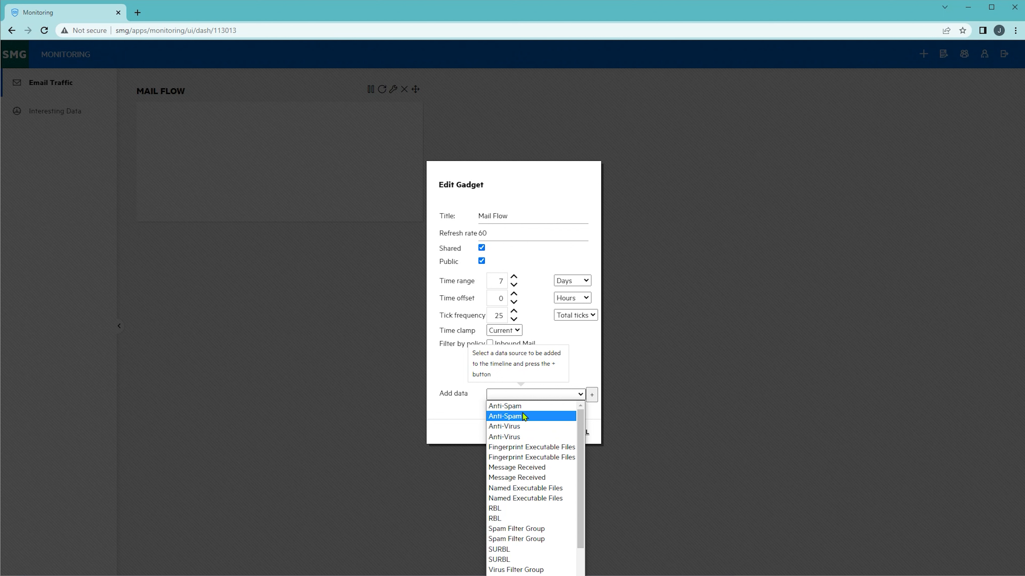
left_click(491, 344)
left_click(491, 344)
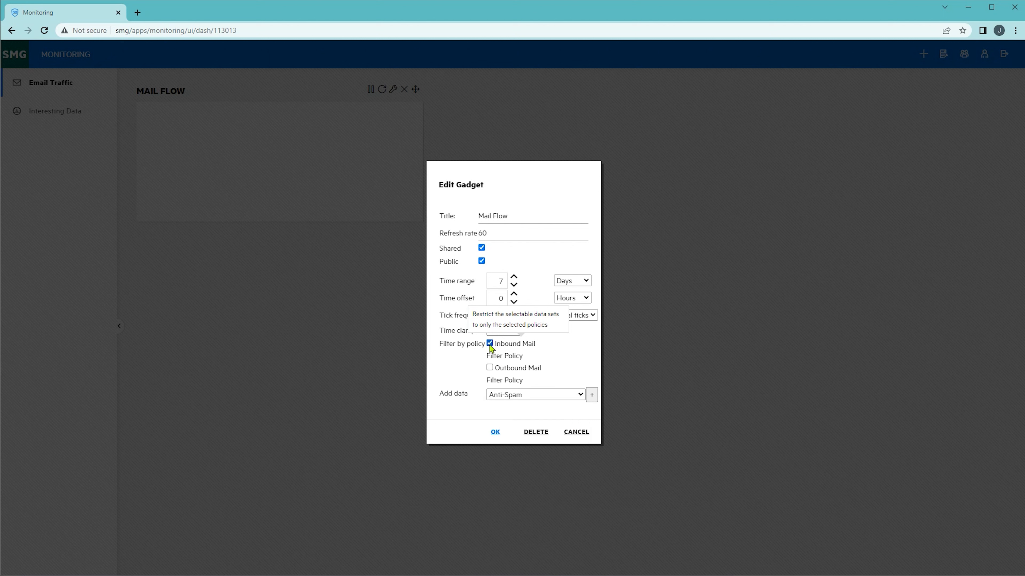
Add the Message Received and Message Block data series to the Mail Flow gadget
left_click(580, 395)
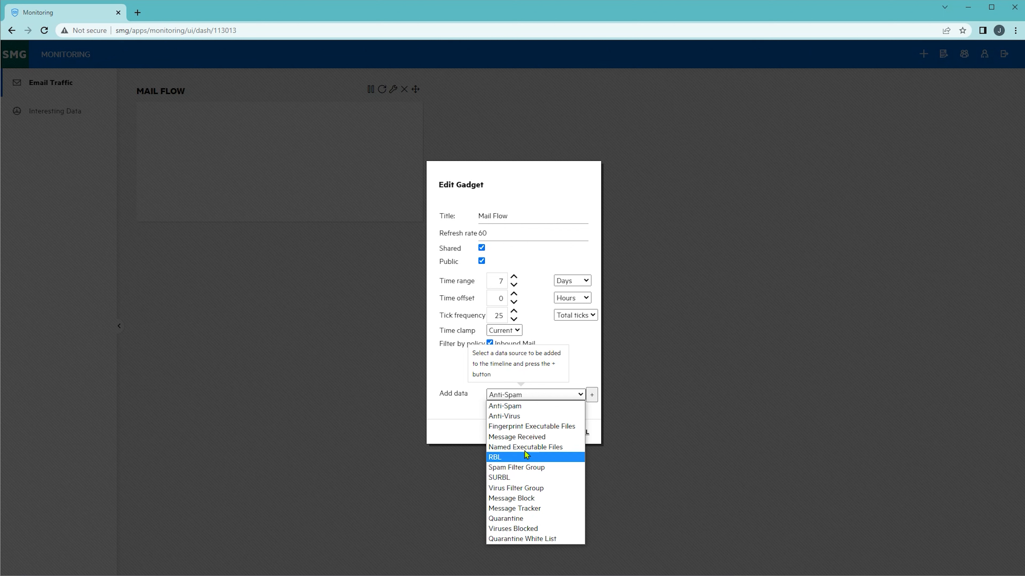
left_click(525, 438)
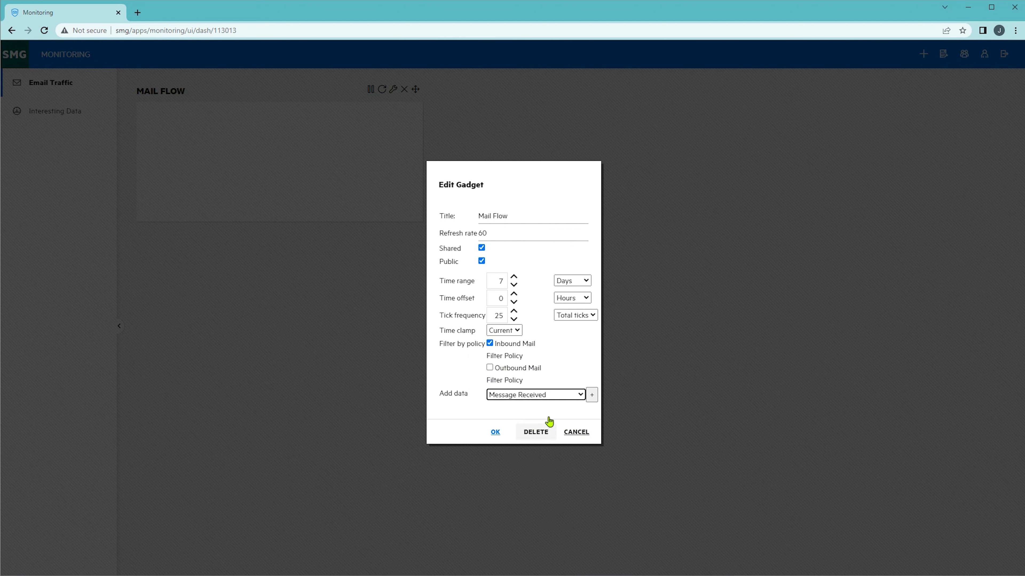
left_click(592, 396)
left_click(569, 397)
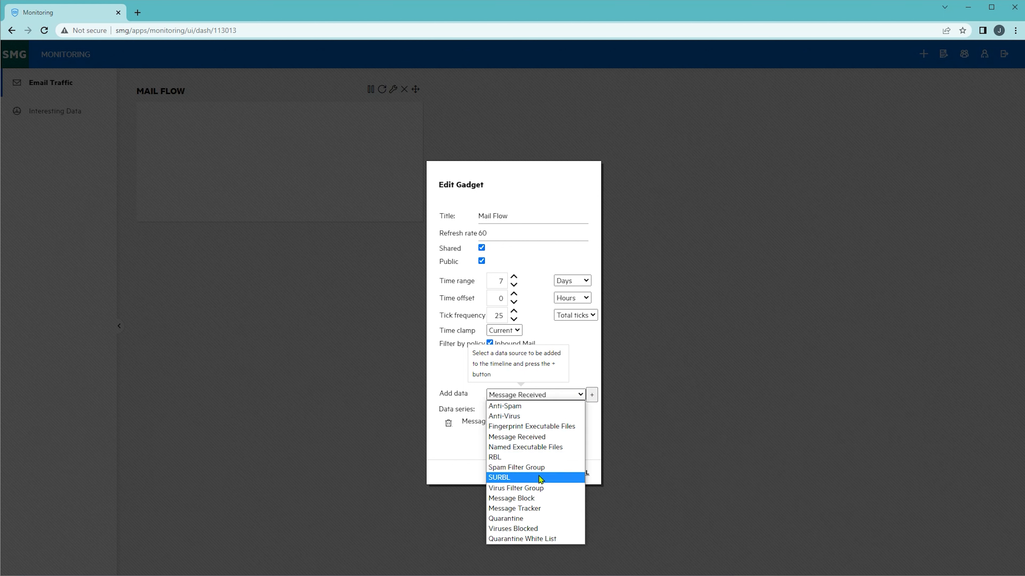
left_click(538, 498)
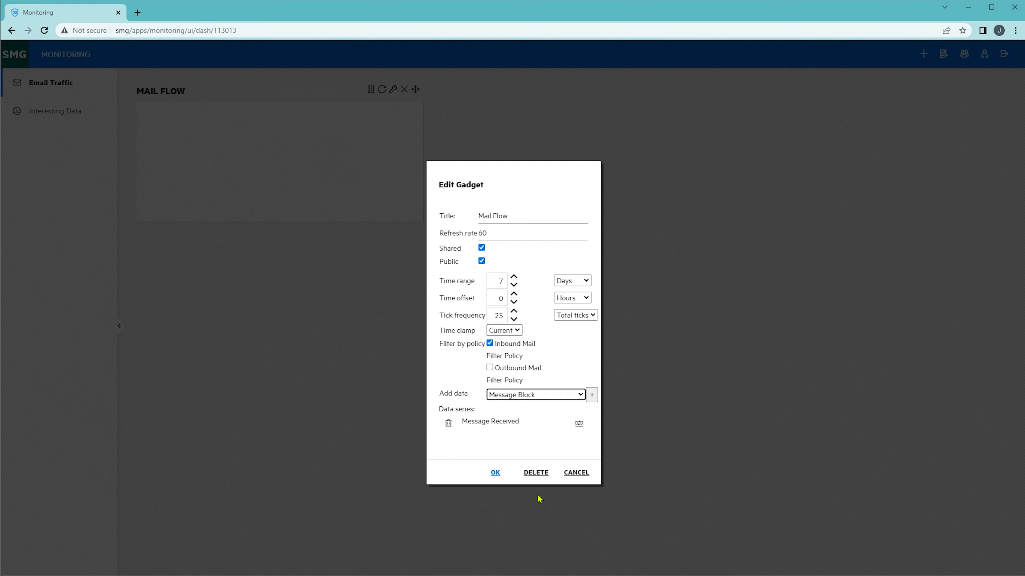
left_click(592, 396)
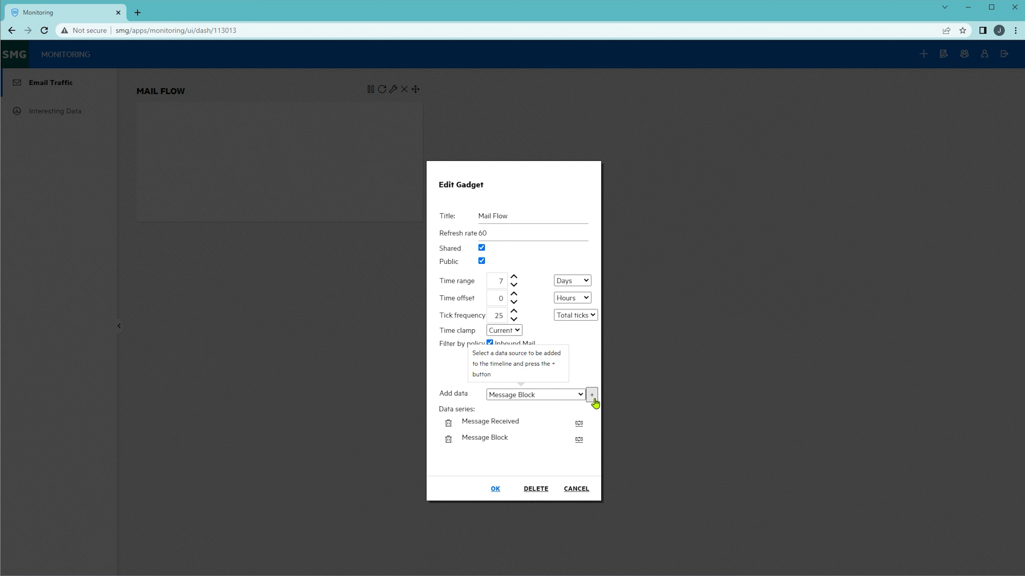
Check the selectable data sources and save the Mail Flow gadget's configuration
left_click(579, 395)
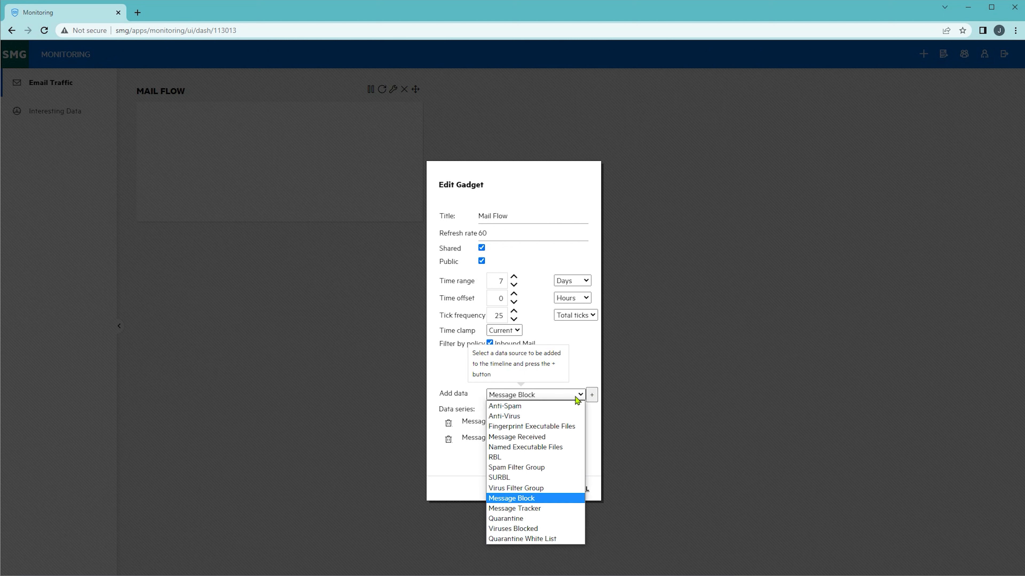
left_click(432, 462)
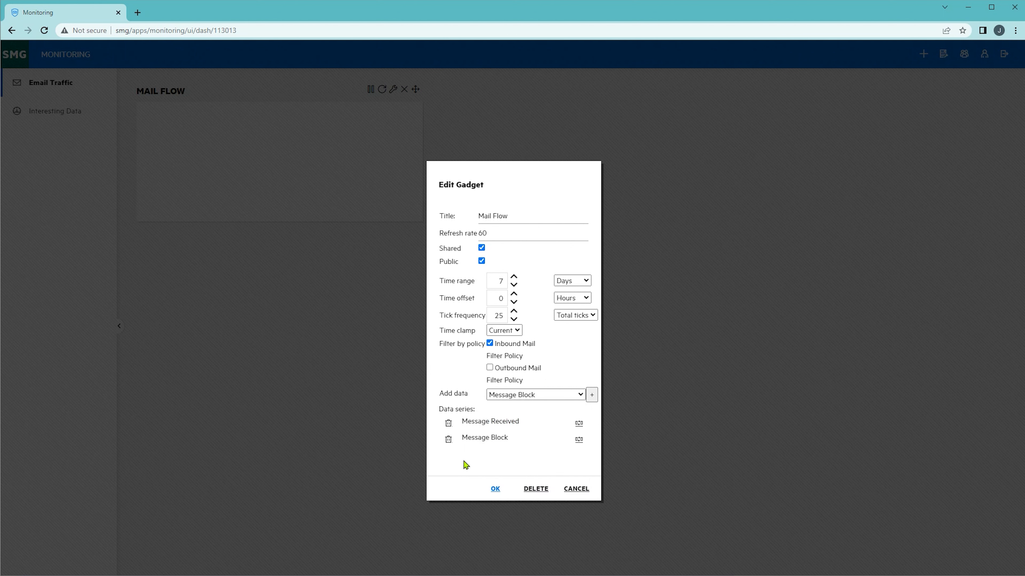
left_click(497, 489)
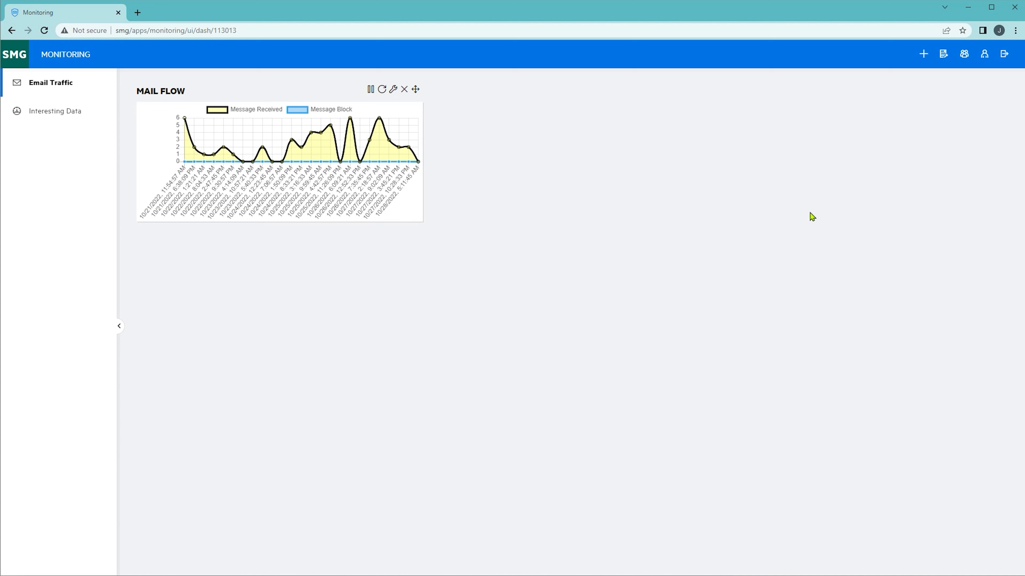
Examine the options for adding an existing gadget or cloning one on the Email Traffic dashboard
left_click(923, 57)
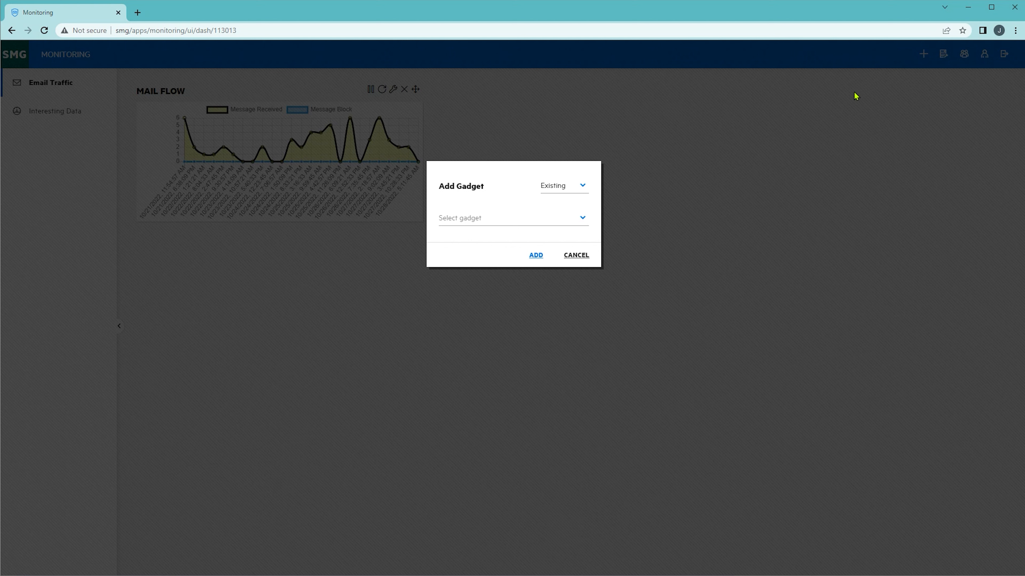
left_click(580, 193)
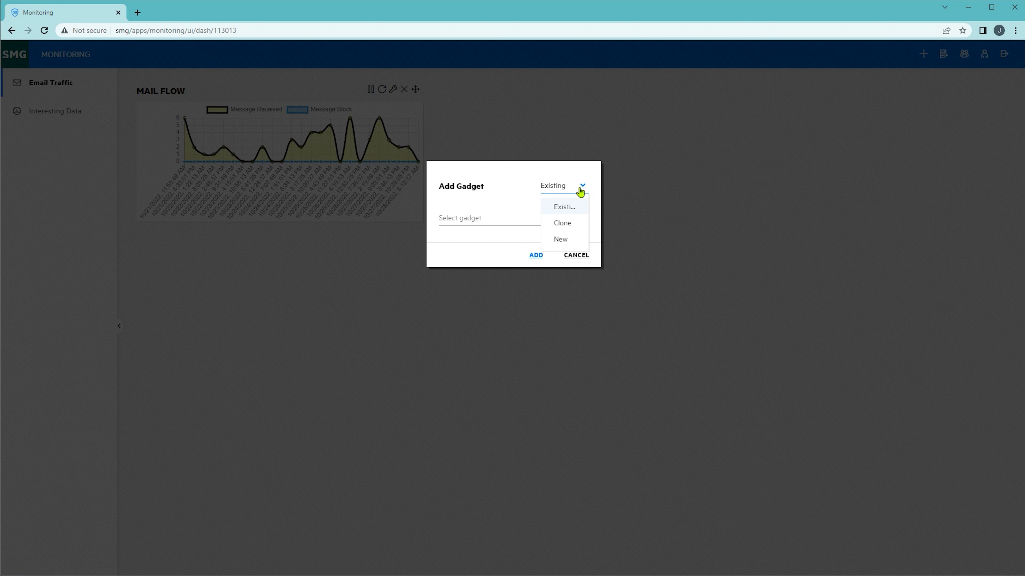
left_click(568, 190)
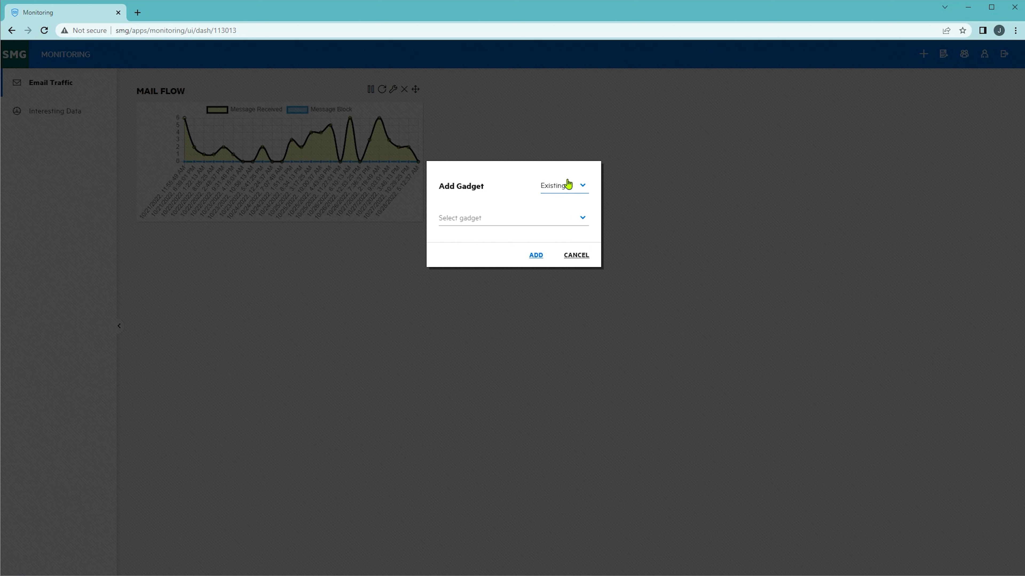
left_click(553, 222)
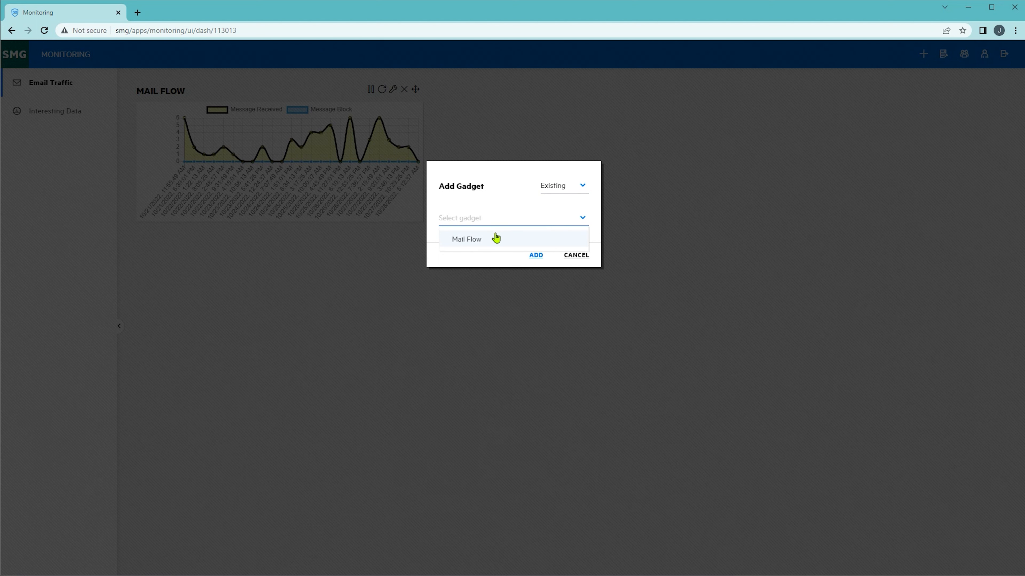
left_click(573, 189)
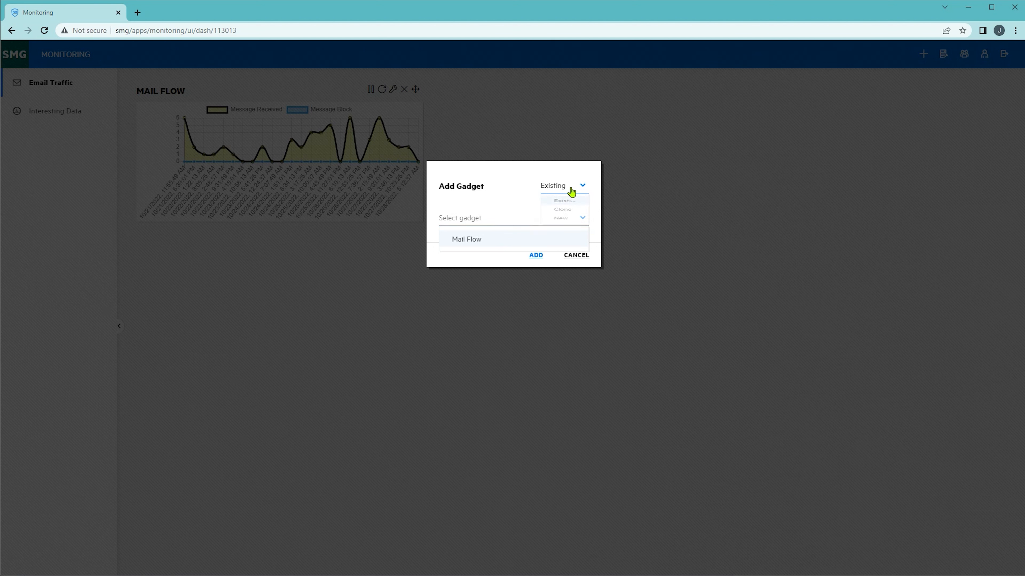
left_click(560, 224)
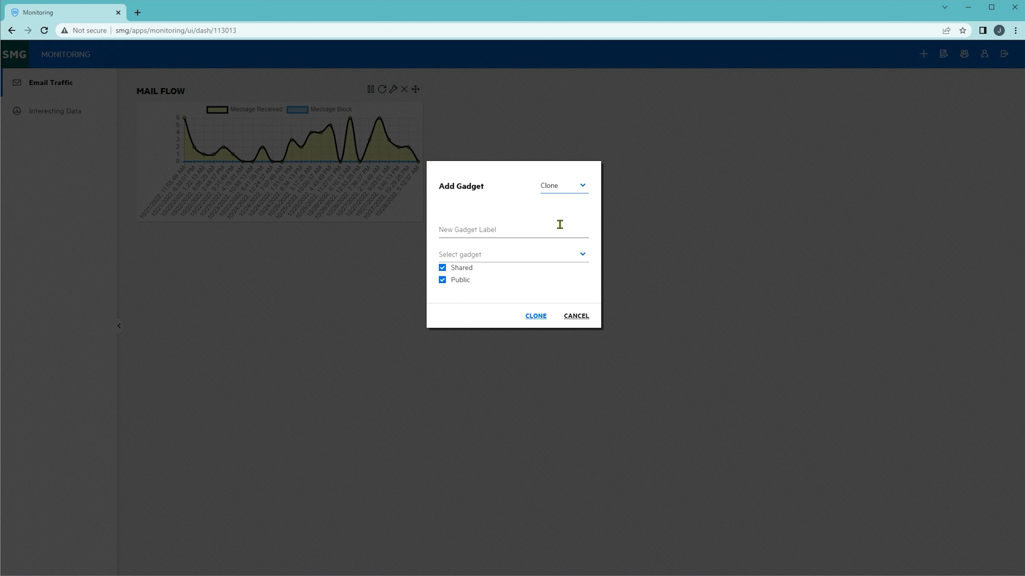
Create a new shared, public Scan node time series gadget labelled Traffic Trends
left_click(565, 189)
left_click(561, 240)
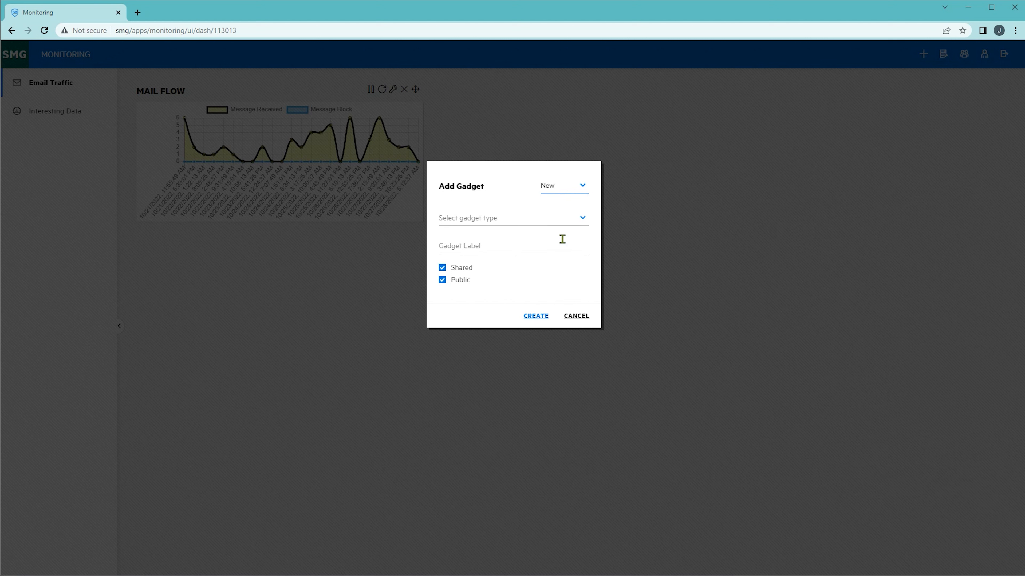
left_click(529, 220)
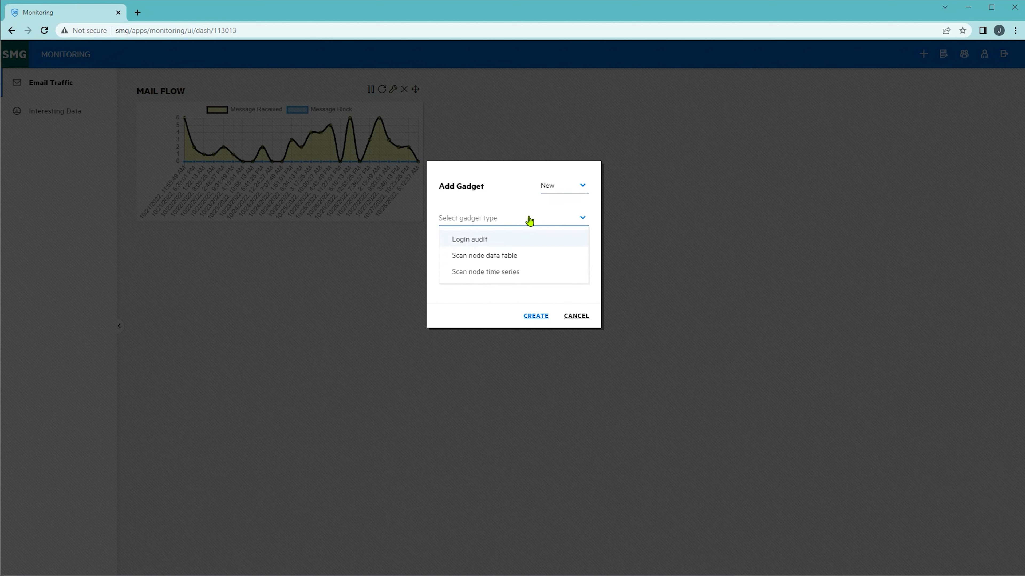
left_click(504, 273)
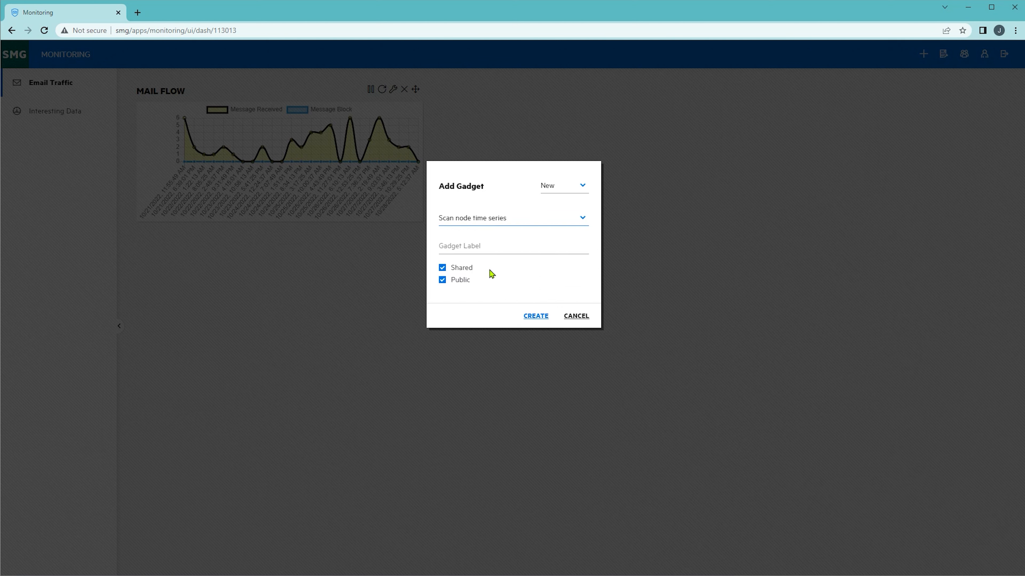
left_click(491, 243)
type("Traff")
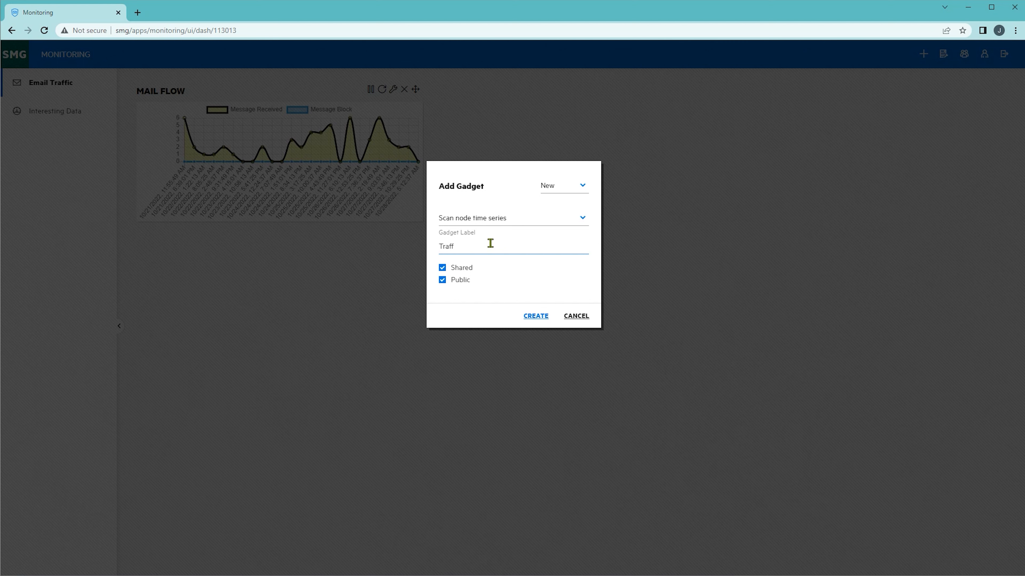
type("ic Trends")
left_click(541, 317)
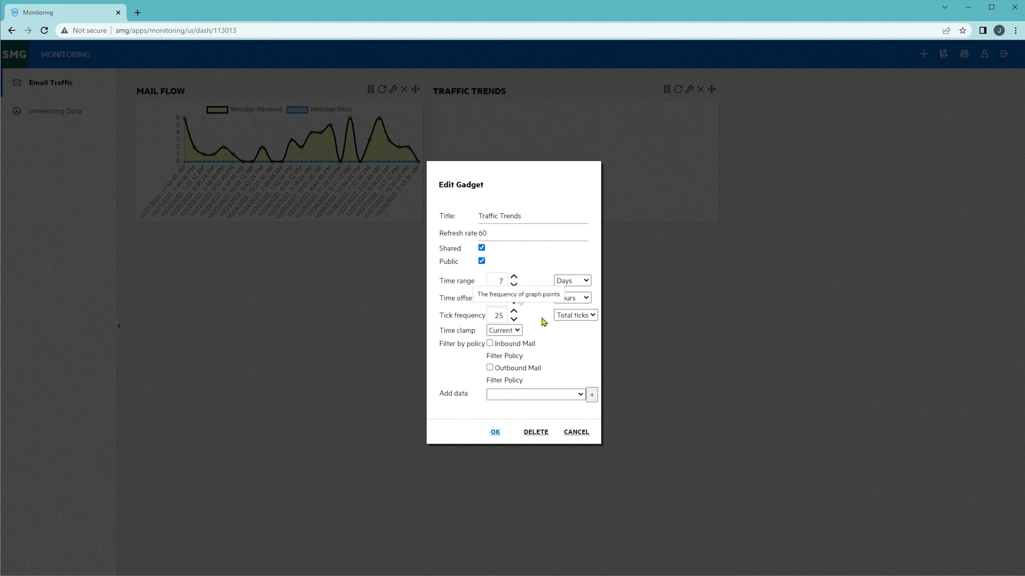
Filter the Traffic Trends gadget by the Inbound Mail Filter Policy and add the Message Received data series four times
left_click(489, 343)
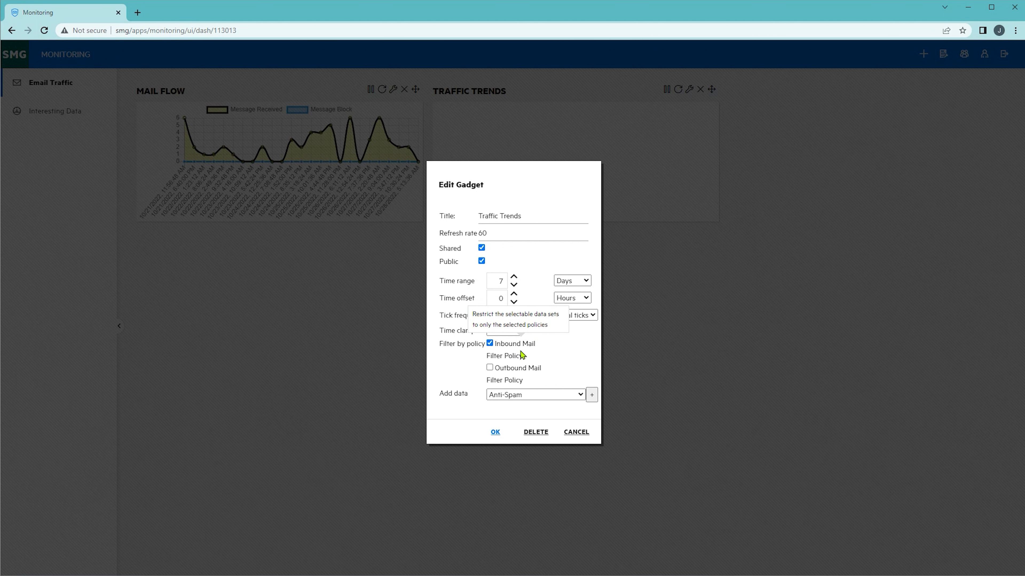
left_click(578, 395)
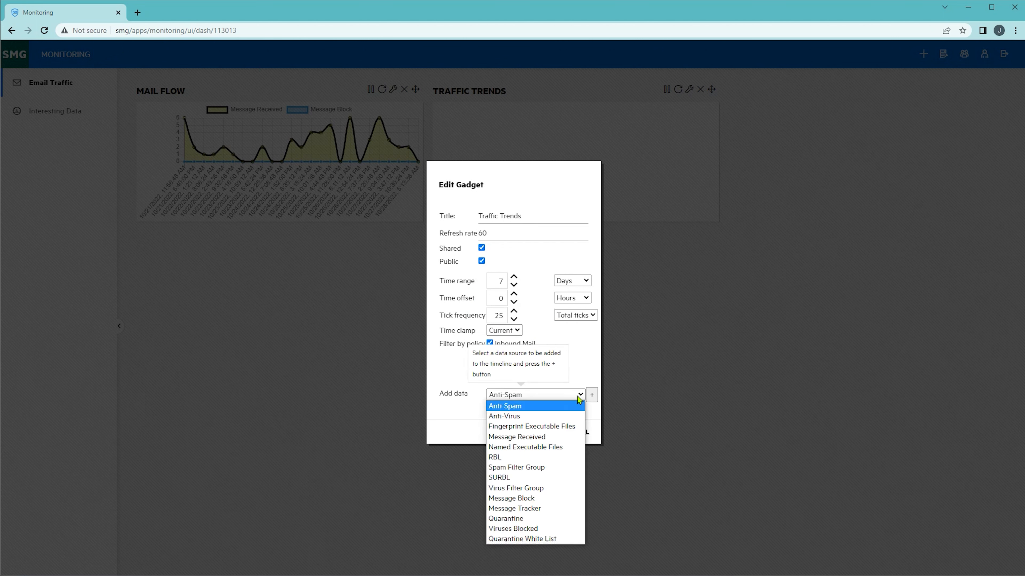
left_click(531, 437)
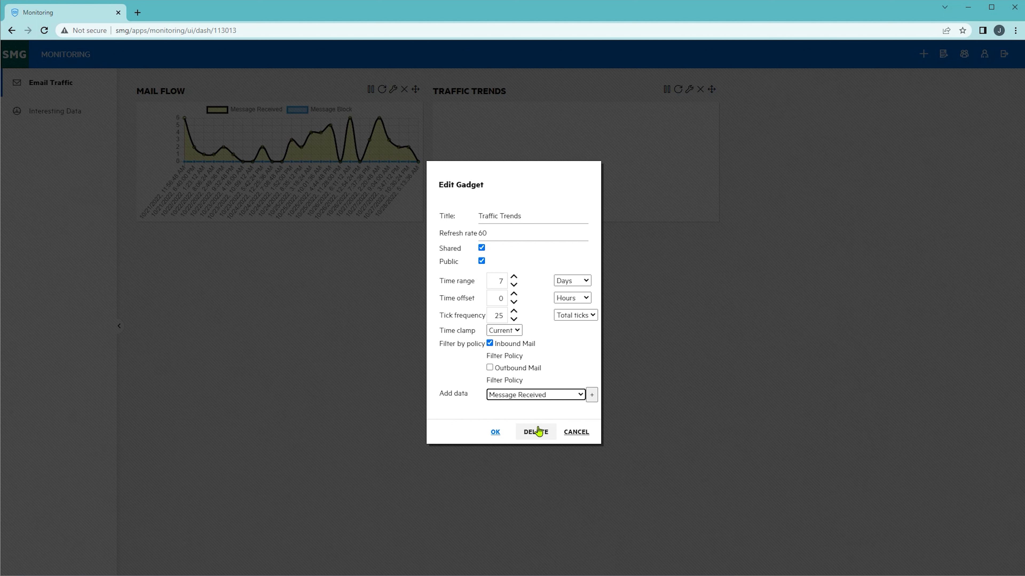
left_click(592, 396)
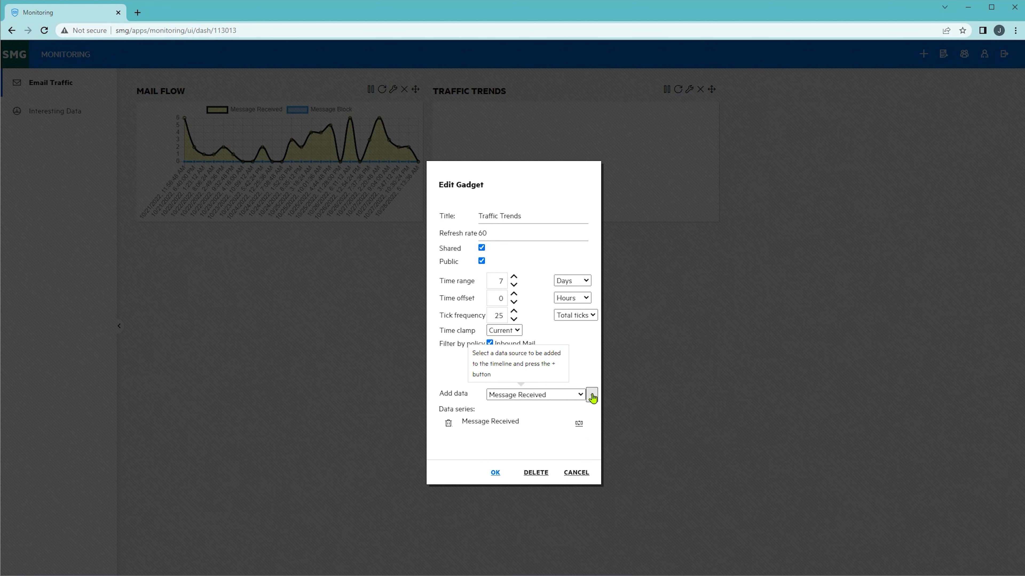
left_click(592, 396)
left_click(592, 397)
left_click(592, 397)
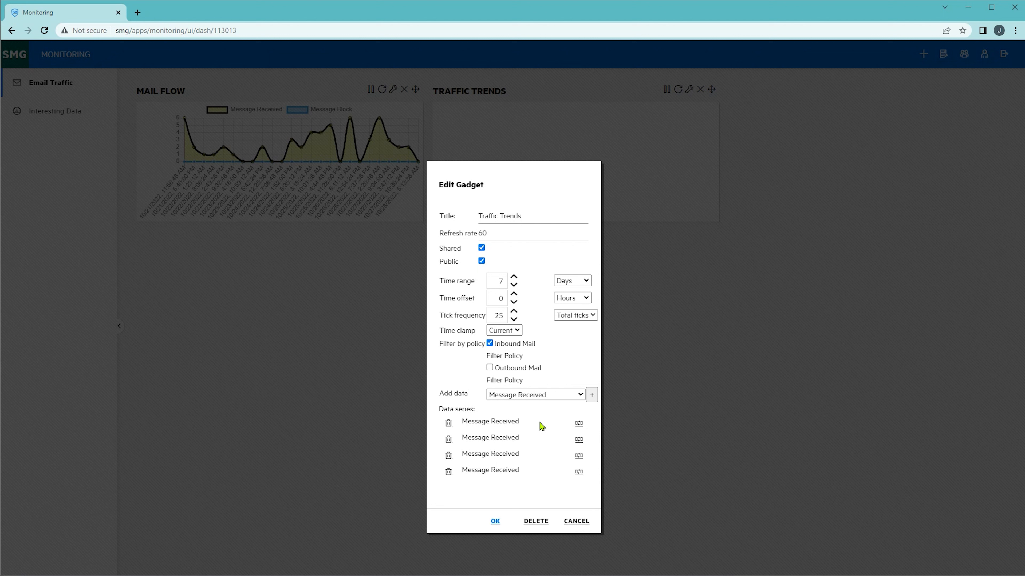
Enable time offsets for the second, third and fourth Message Received series and set their units to Weeks
left_click(579, 440)
left_click(579, 456)
left_click(579, 472)
left_click(578, 444)
left_click(577, 483)
left_click(570, 458)
left_click(575, 508)
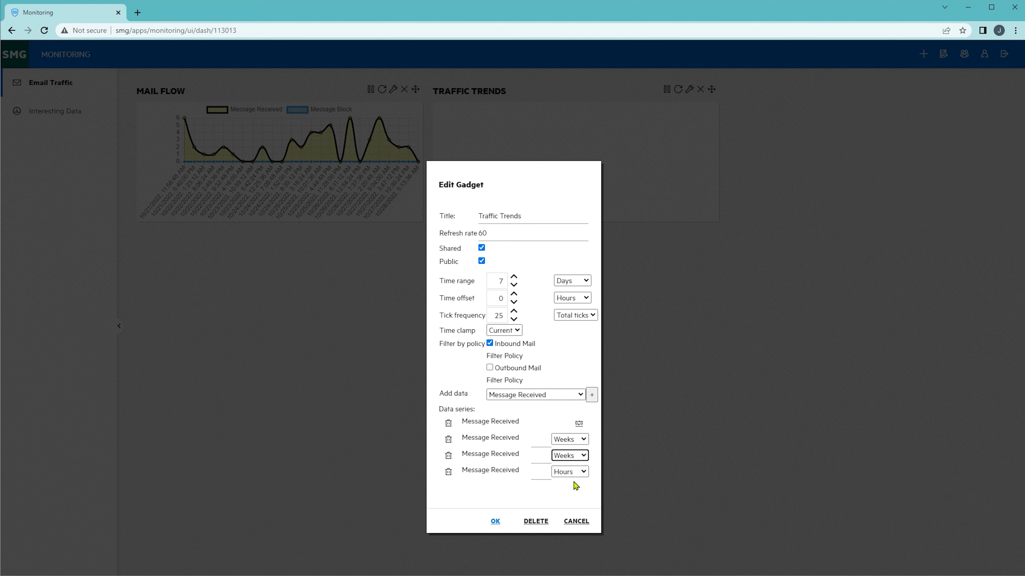
left_click(575, 474)
left_click(565, 524)
Set the offsets of the second, third and fourth series to 1, 2 and 3 weeks and save the Traffic Trends gadget
left_click(539, 447)
type("1")
left_click(541, 458)
type("2")
left_click(542, 473)
type("3")
left_click(495, 522)
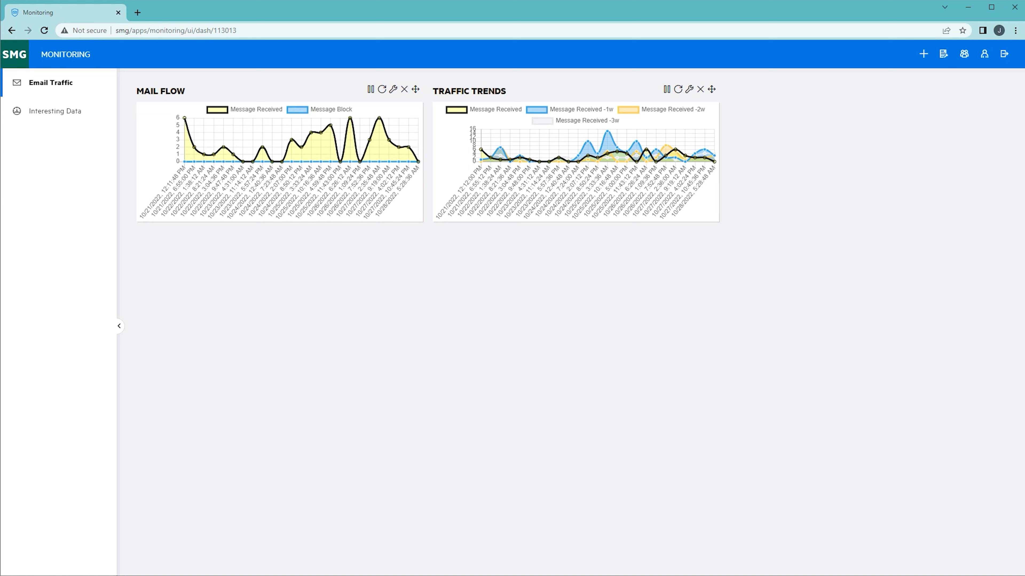
Add a new shared, public Scan node data table gadget labelled Viruses to the dashboard
left_click(924, 54)
left_click(581, 189)
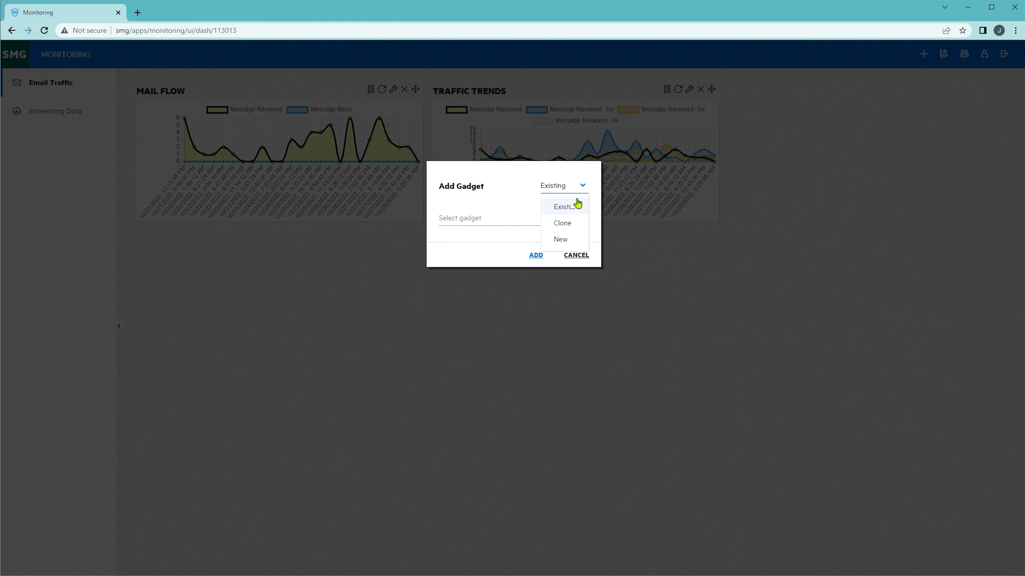
left_click(567, 242)
left_click(480, 227)
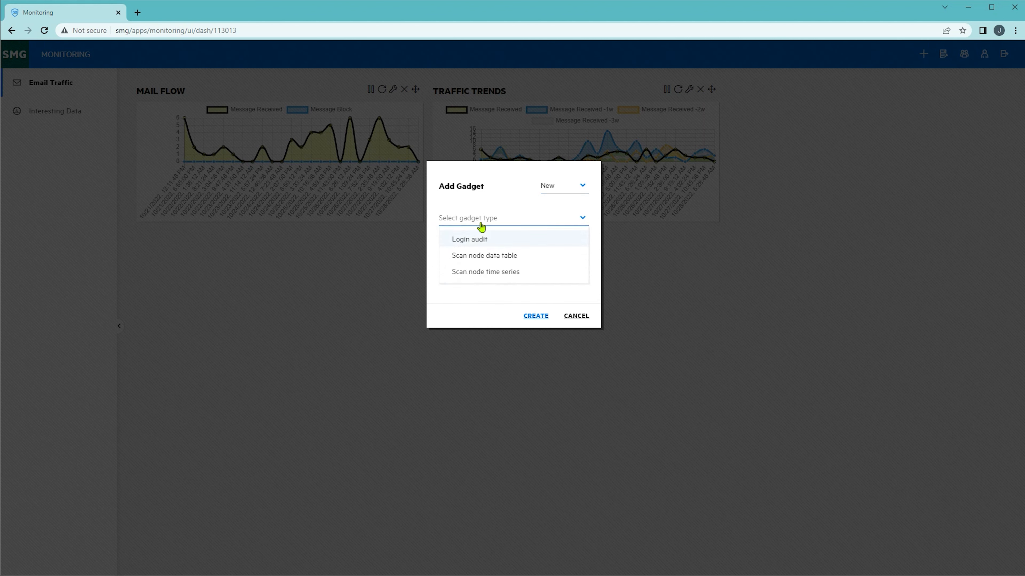
left_click(482, 255)
left_click(484, 245)
type("Viruses")
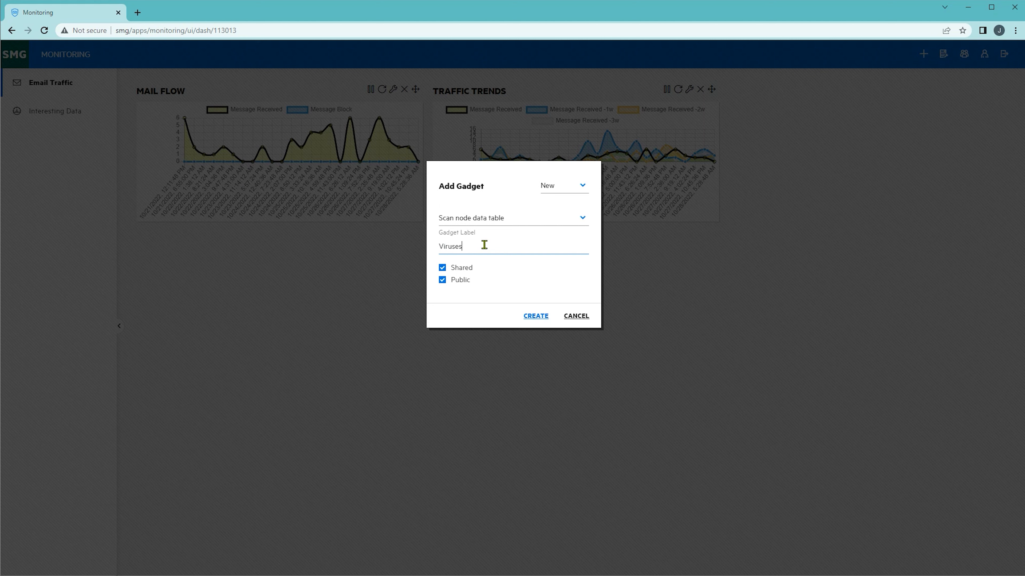
left_click(535, 317)
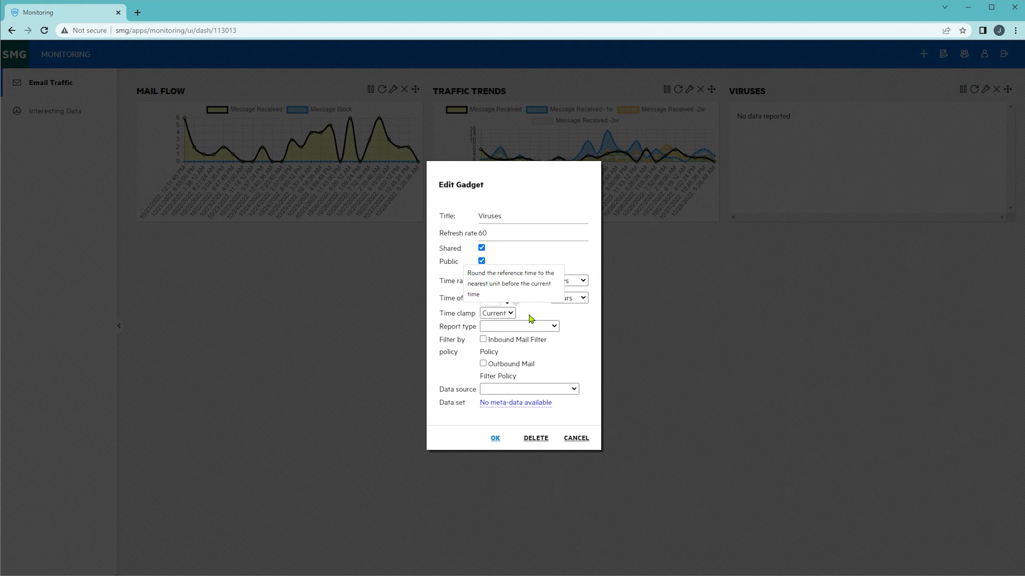
Configure the Viruses gadget with report type Most frequent, the Inbound Mail Filter Policy, data source Anti-Virus and data set Virus, and save it
left_click(545, 330)
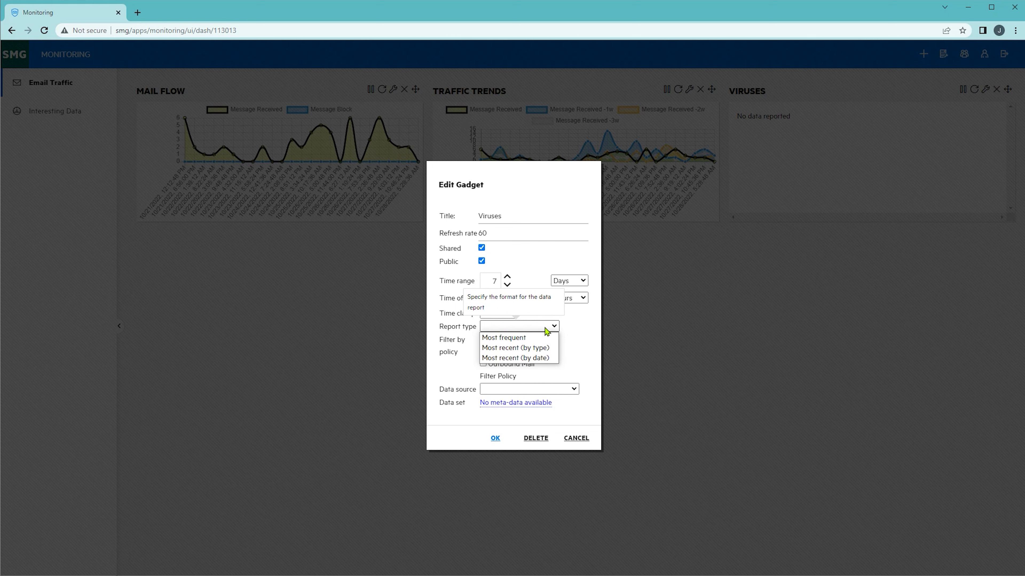
left_click(543, 340)
left_click(542, 393)
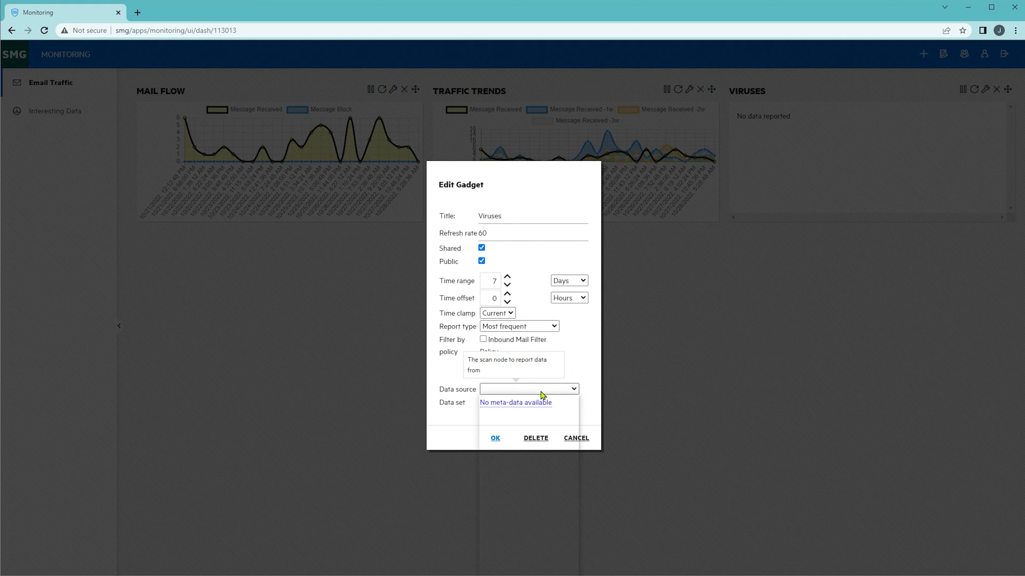
left_click(487, 342)
left_click(523, 390)
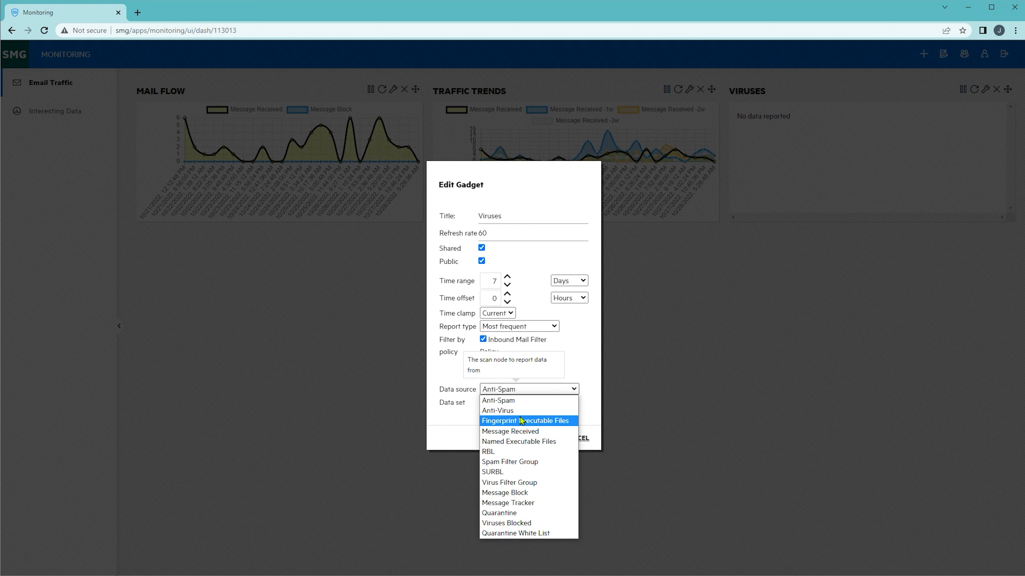
left_click(502, 410)
left_click(501, 406)
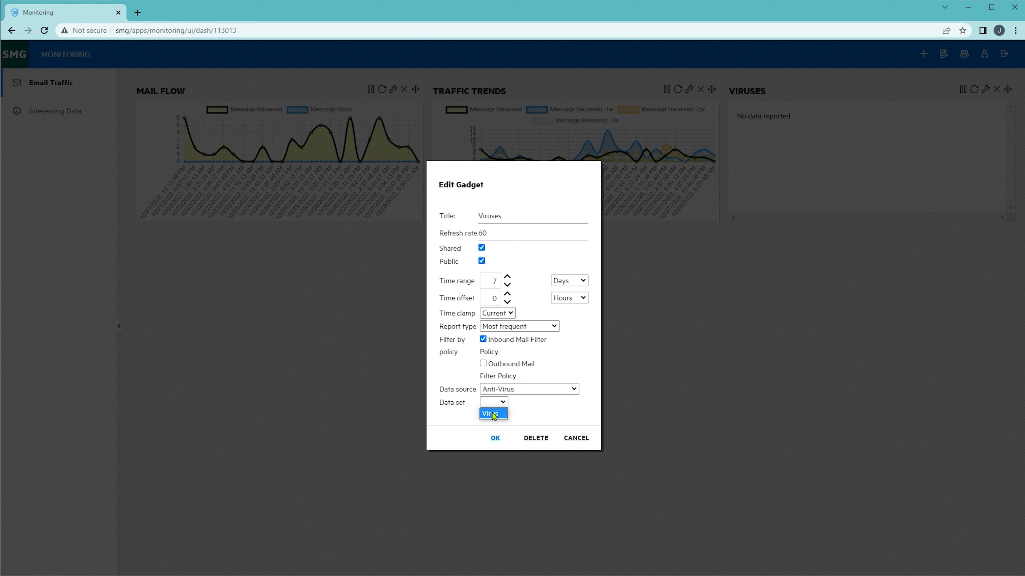
left_click(493, 414)
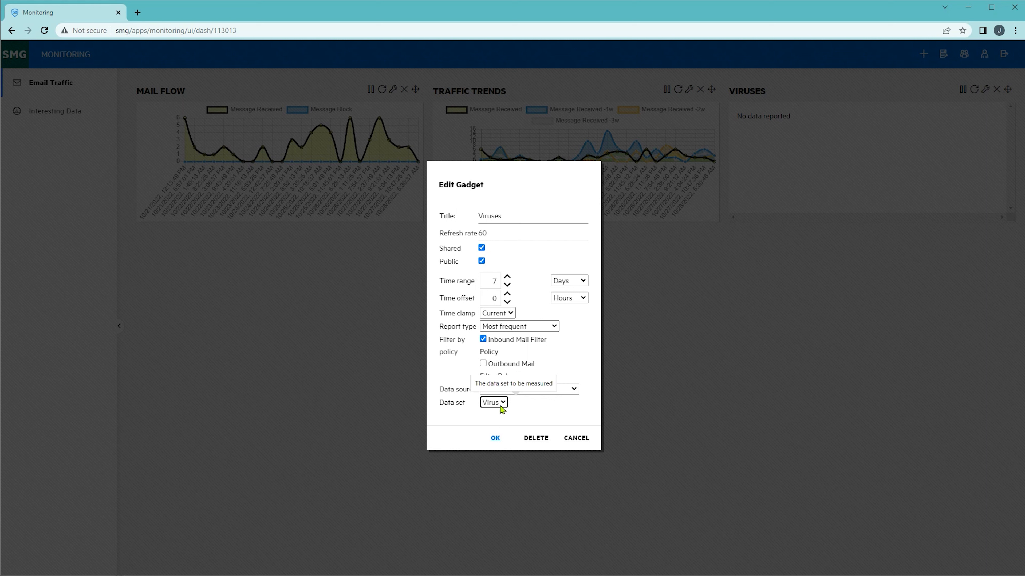
left_click(496, 440)
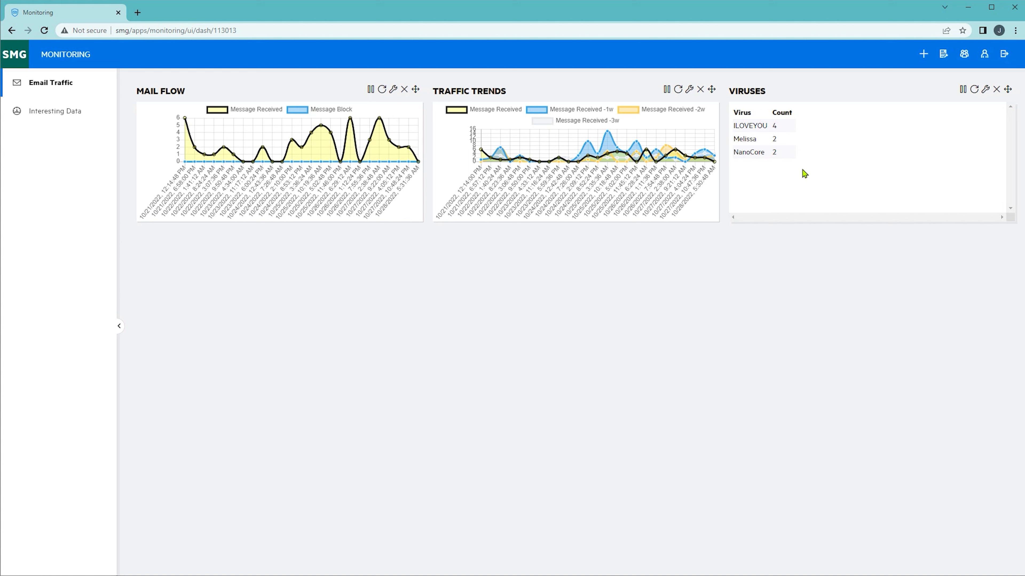
Change the Viruses gadget's report type to Most recent (by date) and save it
left_click(985, 90)
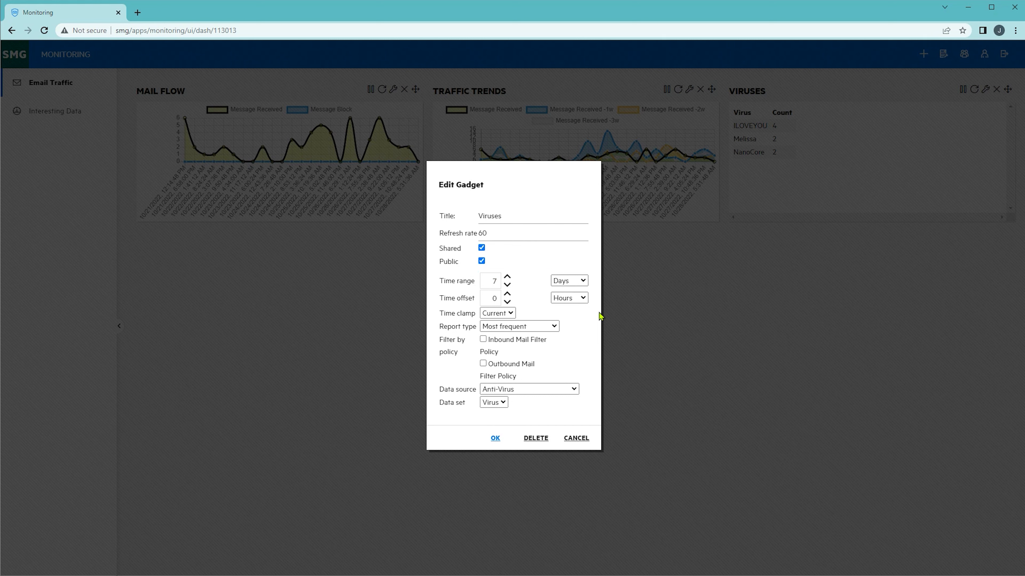
left_click(551, 327)
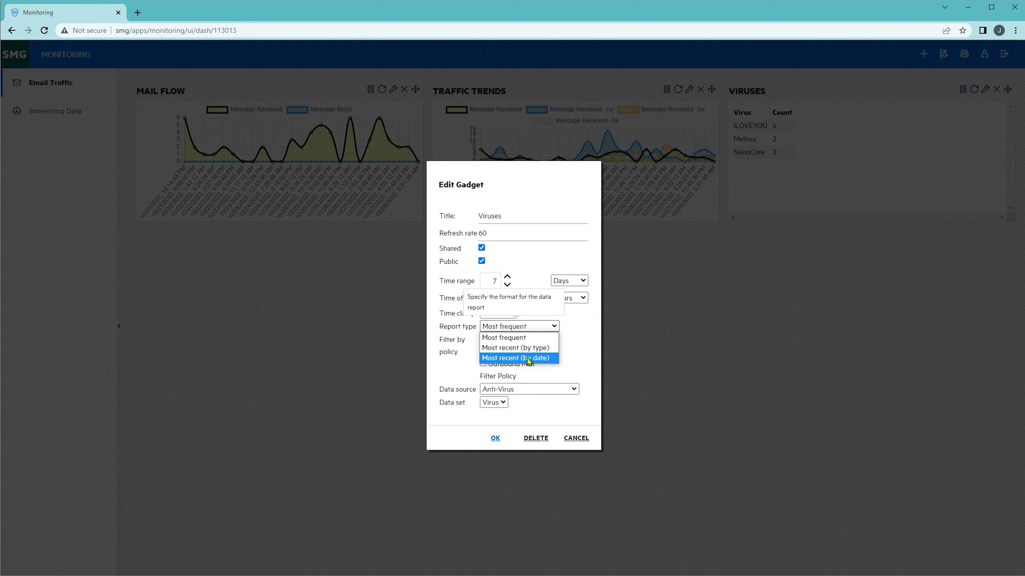
left_click(528, 359)
left_click(495, 439)
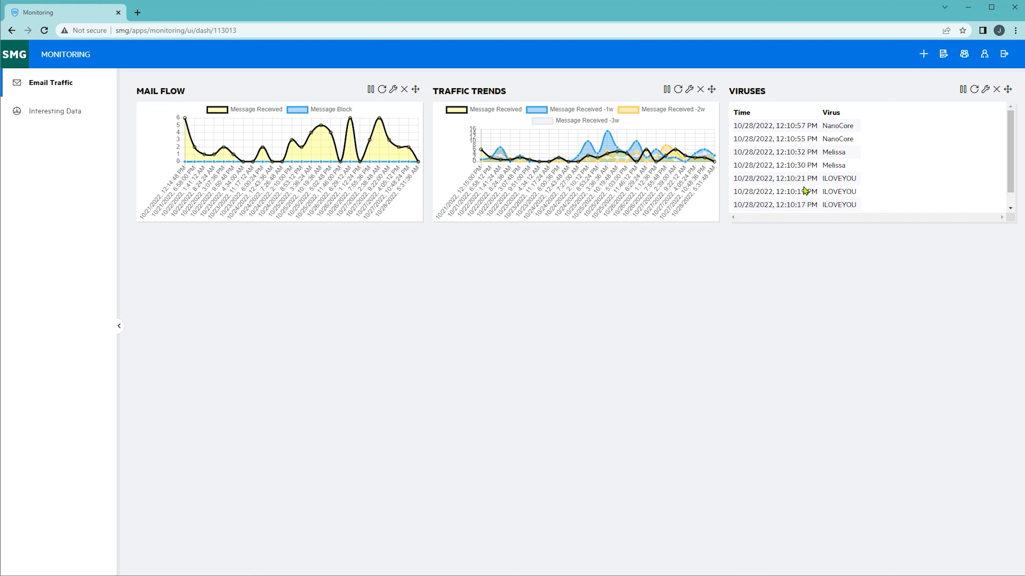
Clone the Viruses gadget as a shared, public gadget labelled Frequent Viruses on the Email Traffic dashboard
left_click(925, 59)
left_click(581, 186)
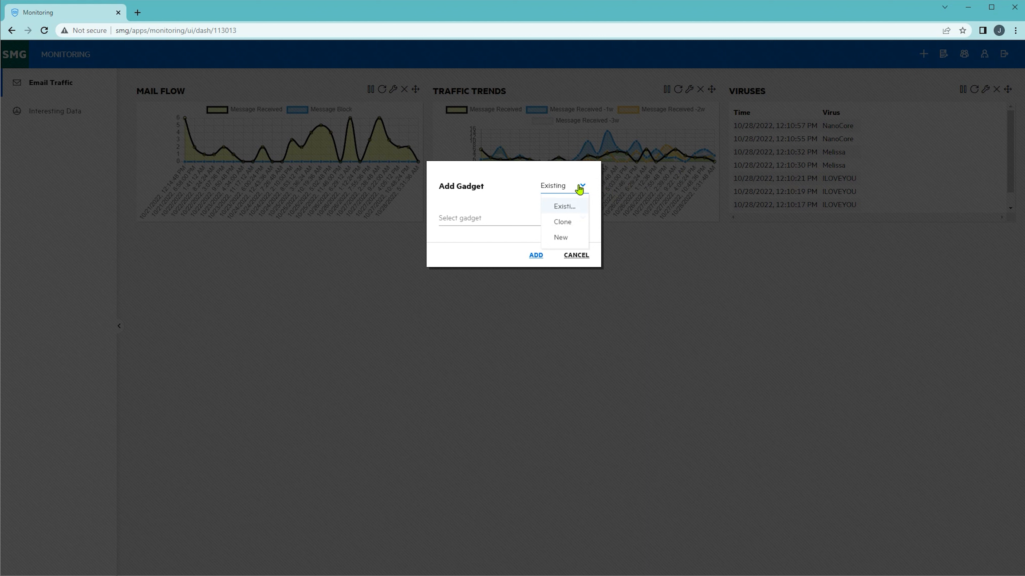
left_click(564, 224)
left_click(487, 232)
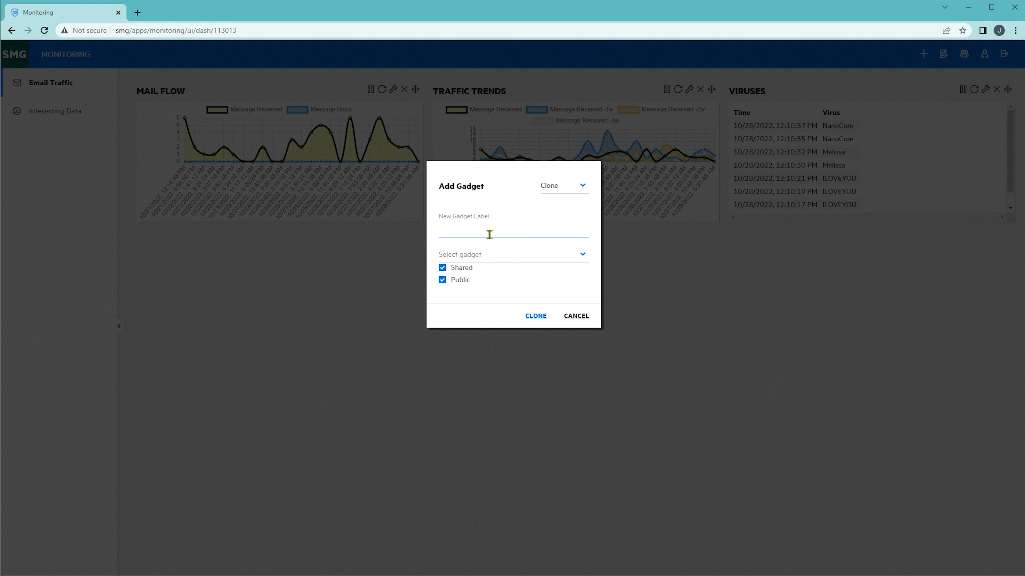
type("Frequent Viruses")
left_click(493, 255)
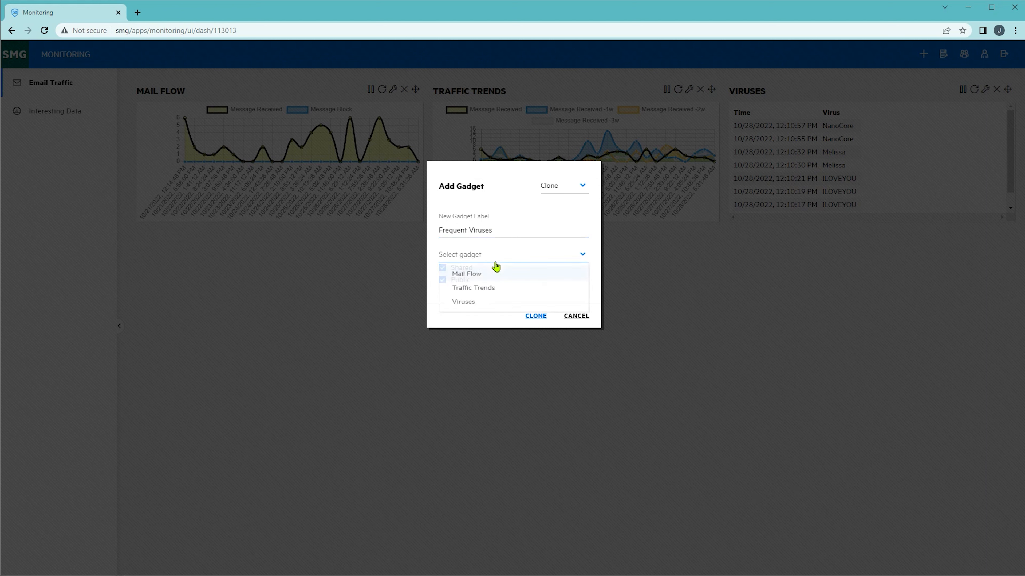
left_click(472, 307)
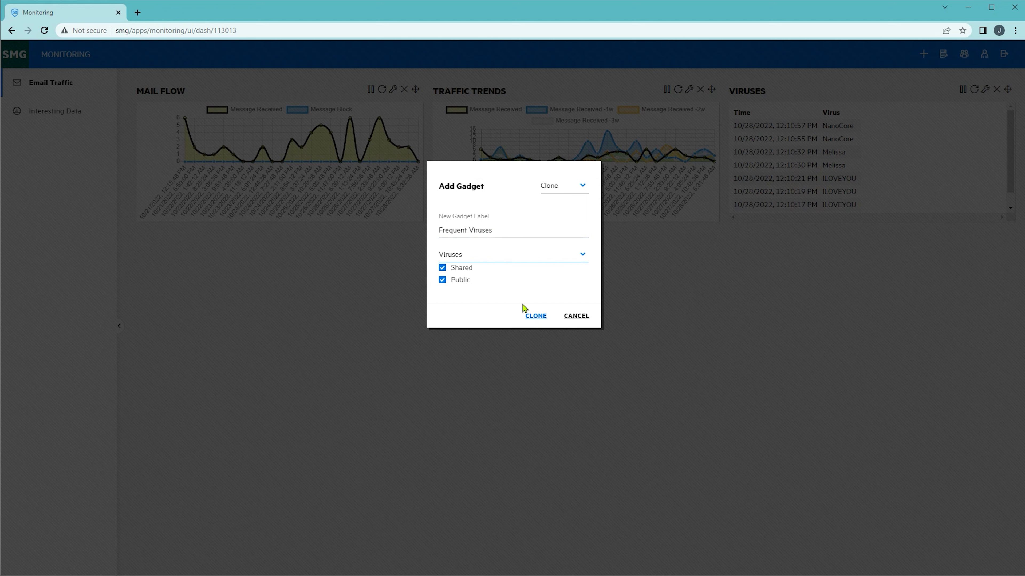
left_click(539, 318)
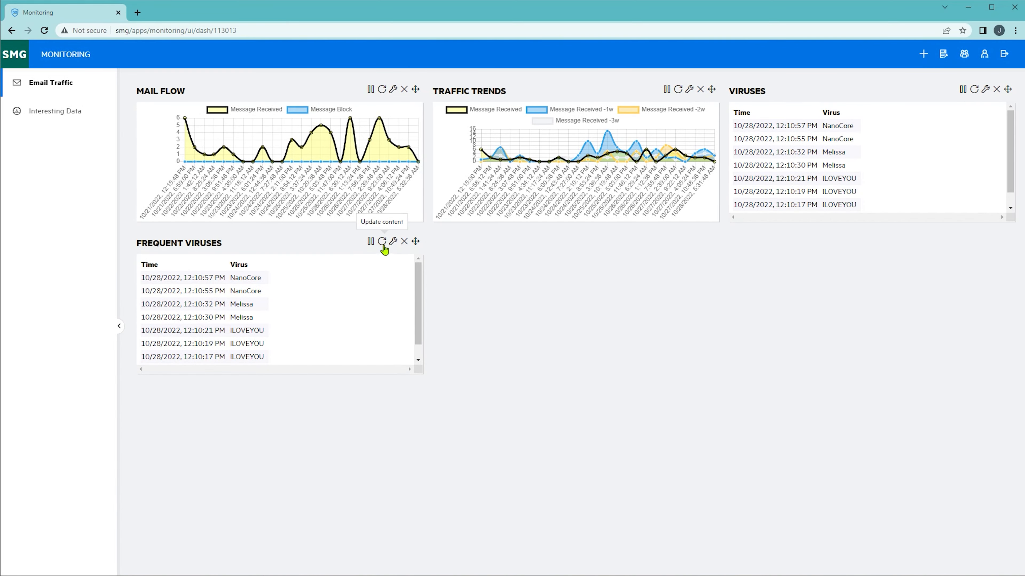
Set the Frequent Viruses gadget's report type to Most frequent and save it
left_click(393, 242)
left_click(523, 327)
left_click(504, 338)
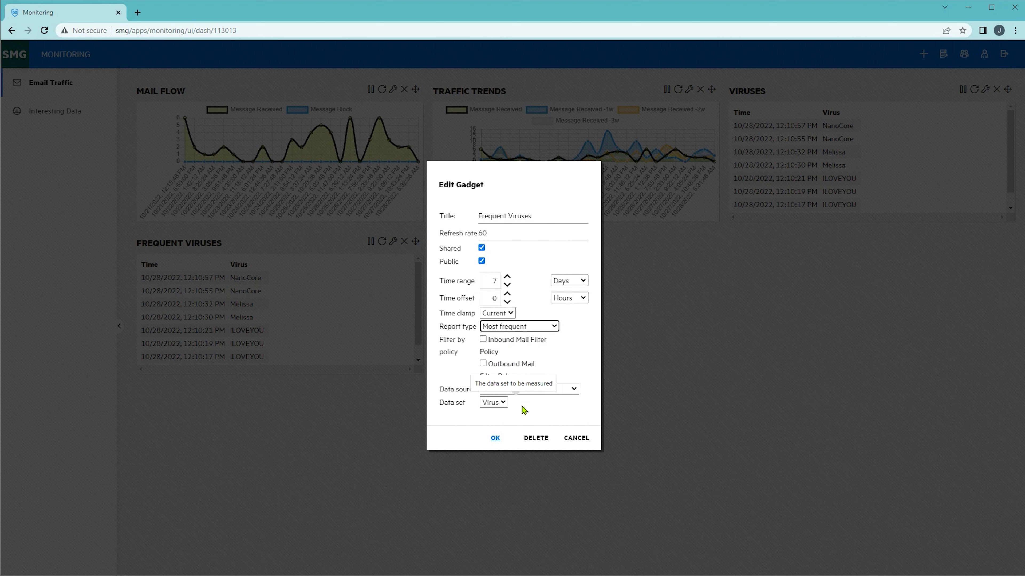
left_click(496, 440)
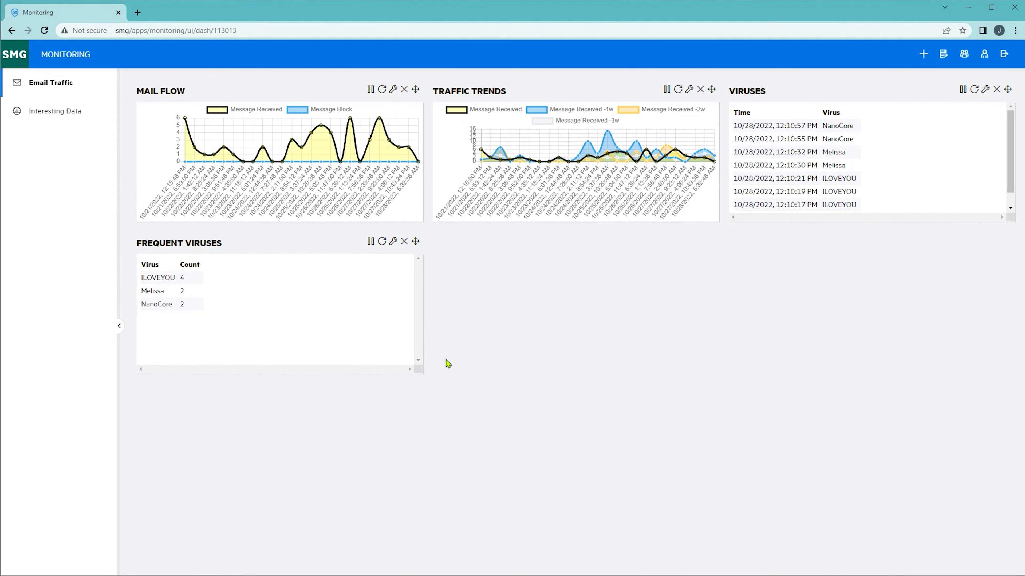
Add a new shared, public Login audit gadget labelled Login Failures to the Interesting Data dashboard
left_click(67, 115)
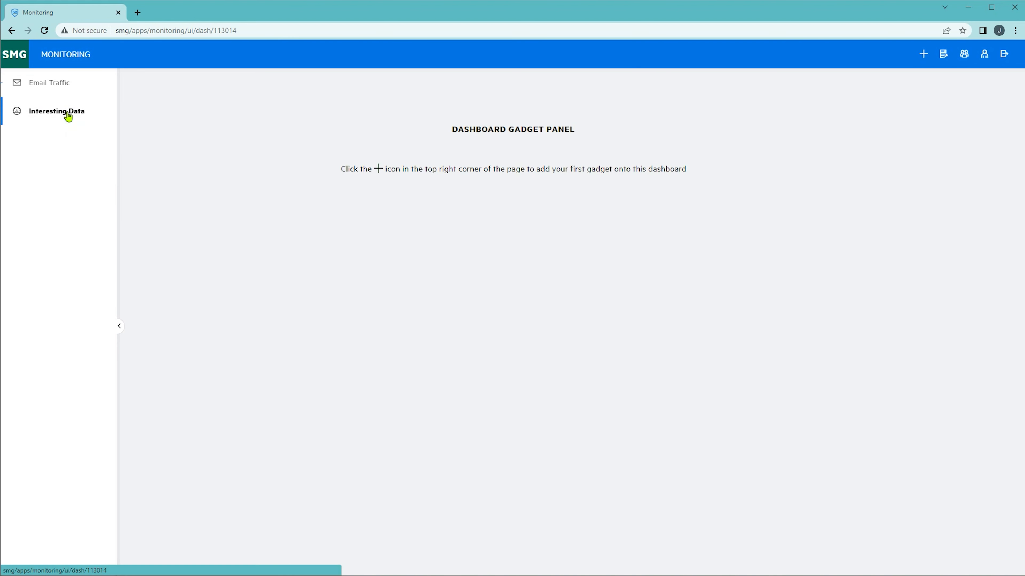
left_click(923, 62)
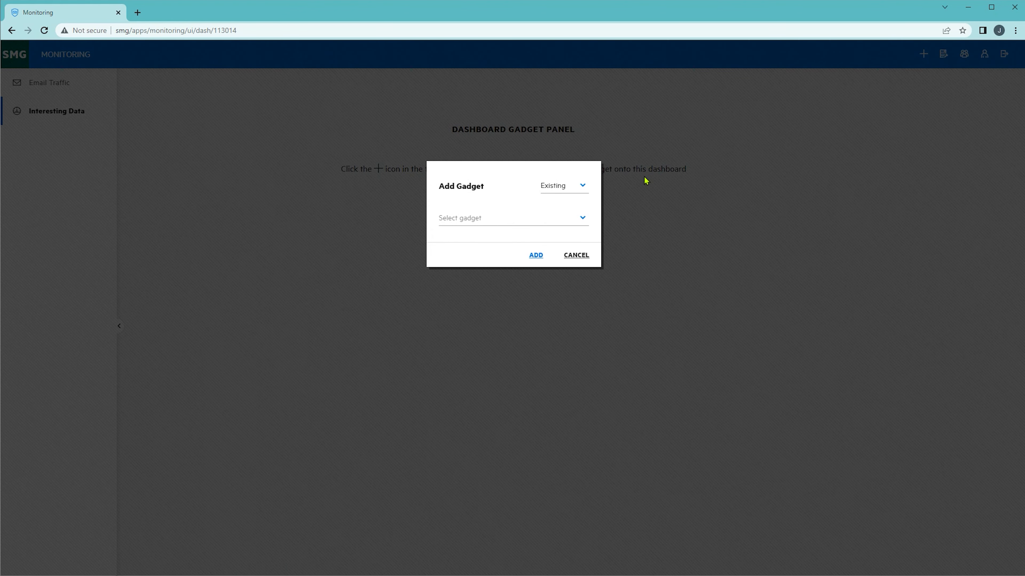
left_click(543, 190)
left_click(549, 225)
left_click(501, 219)
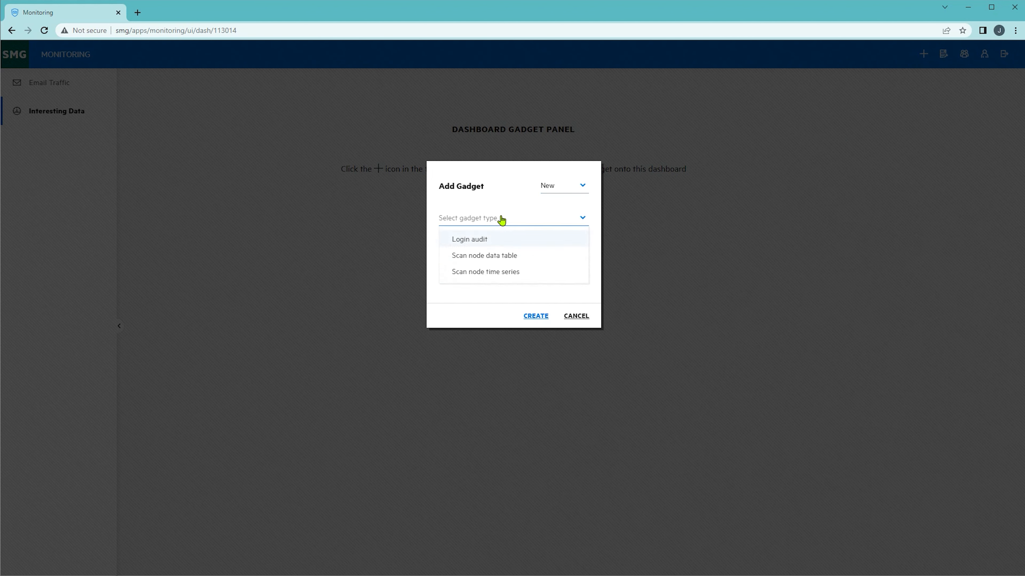
left_click(494, 242)
left_click(497, 245)
type("Login Failures")
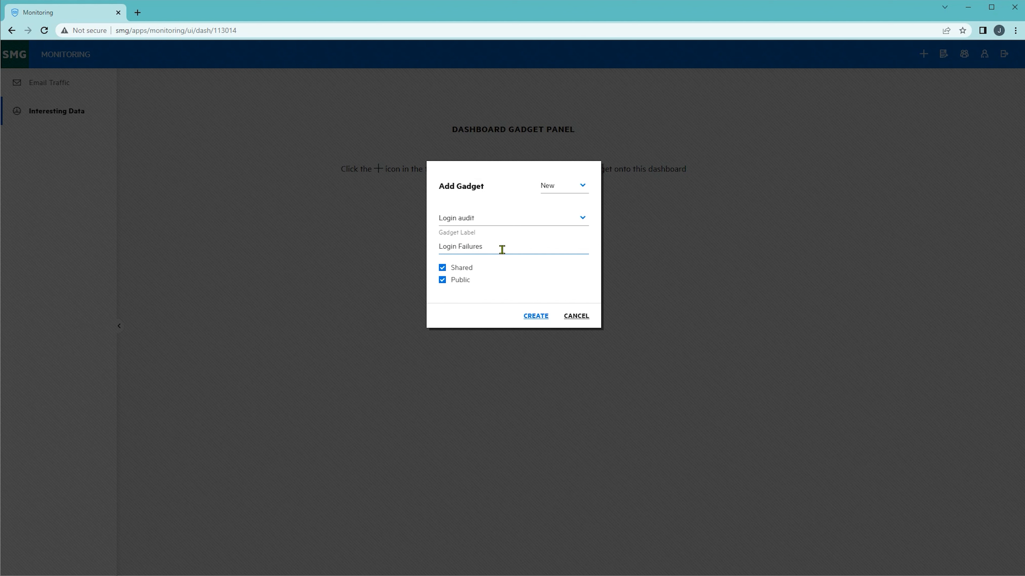
left_click(544, 316)
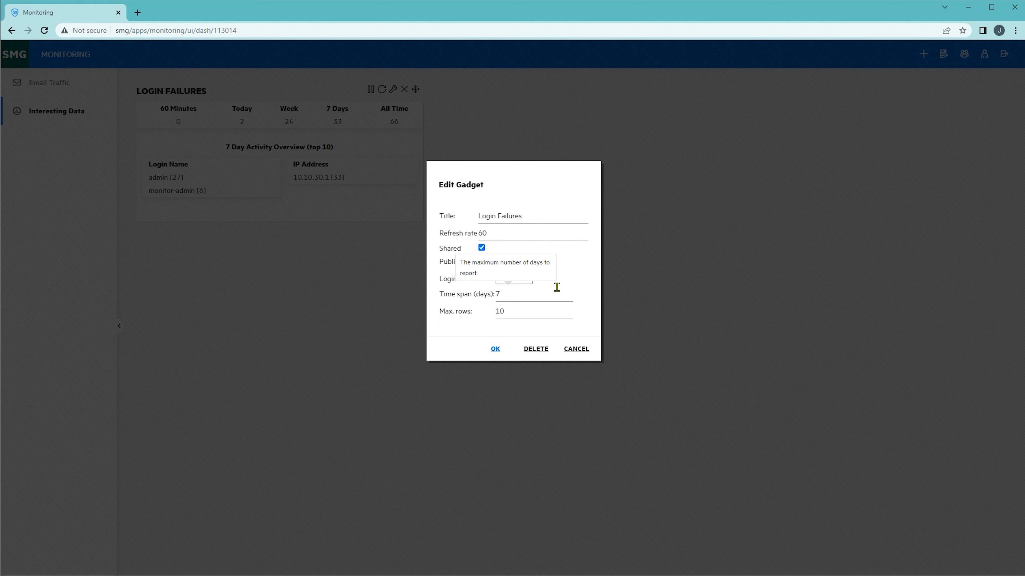
Set the Login Failures gadget's login outcome to Fail and save it
left_click(528, 284)
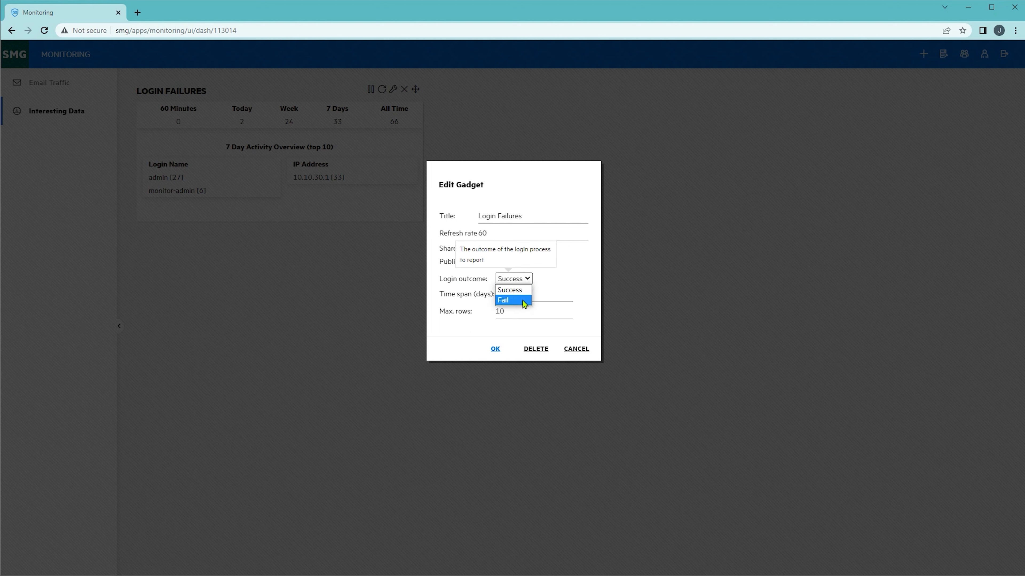
left_click(520, 301)
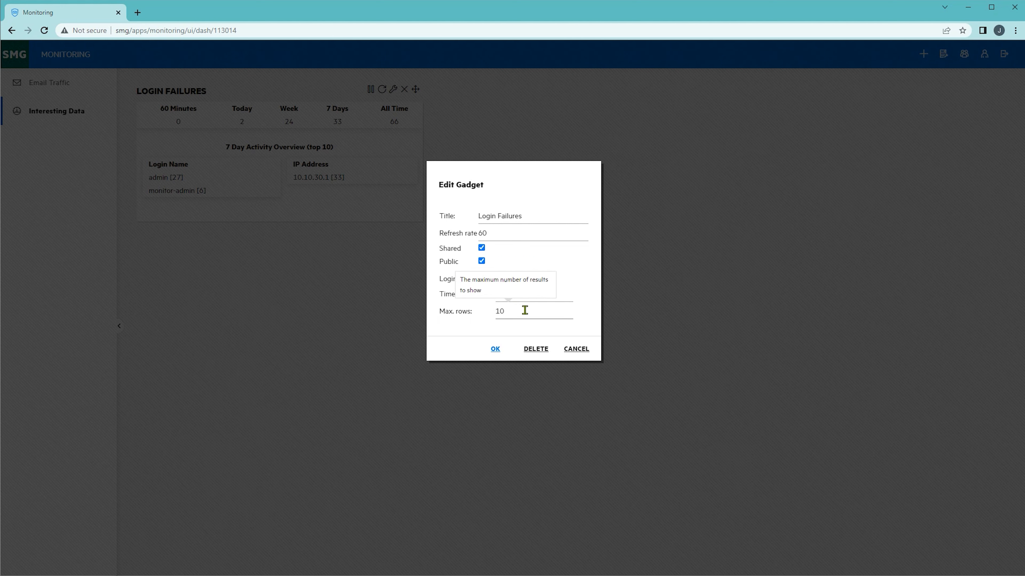
left_click(496, 350)
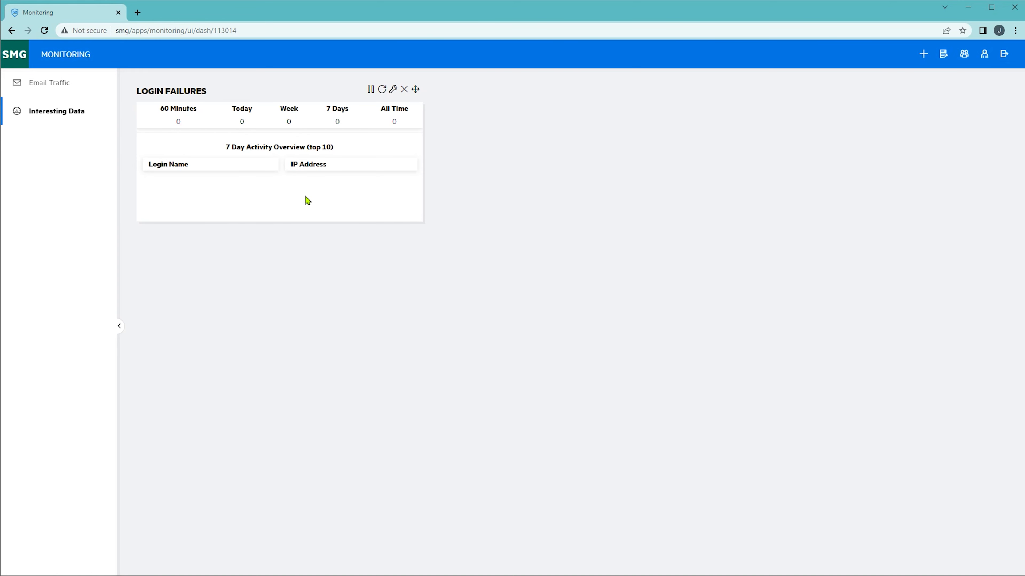
Add the existing Mail Flow gadget to the Interesting Data dashboard and compare it with the Email Traffic dashboard
left_click(922, 55)
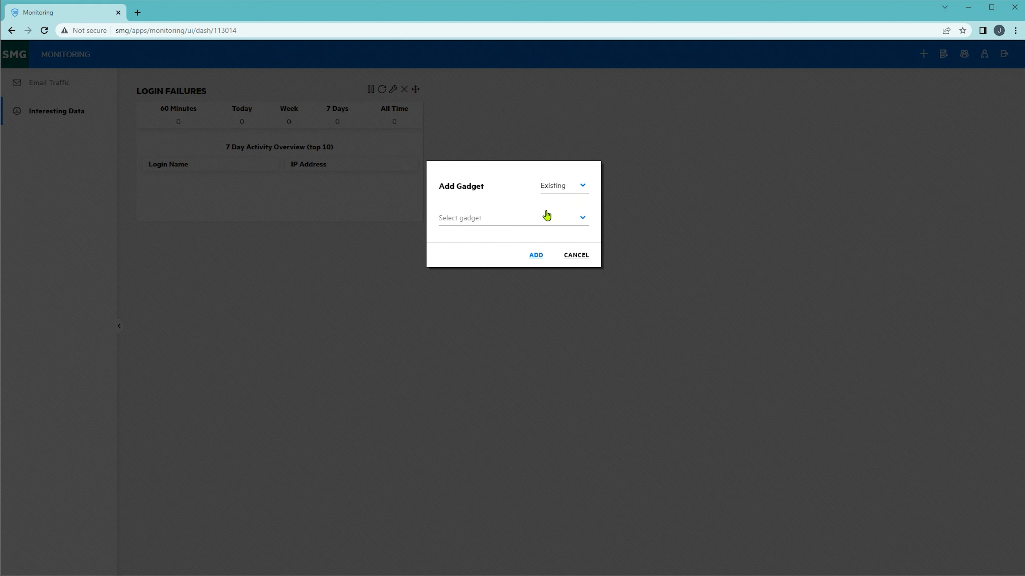
left_click(541, 221)
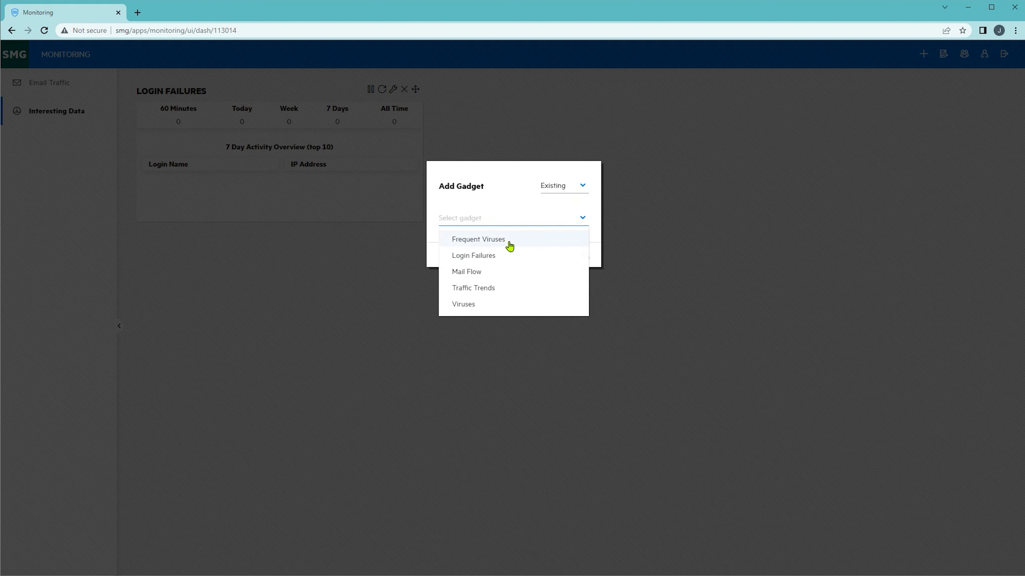
left_click(487, 273)
left_click(535, 258)
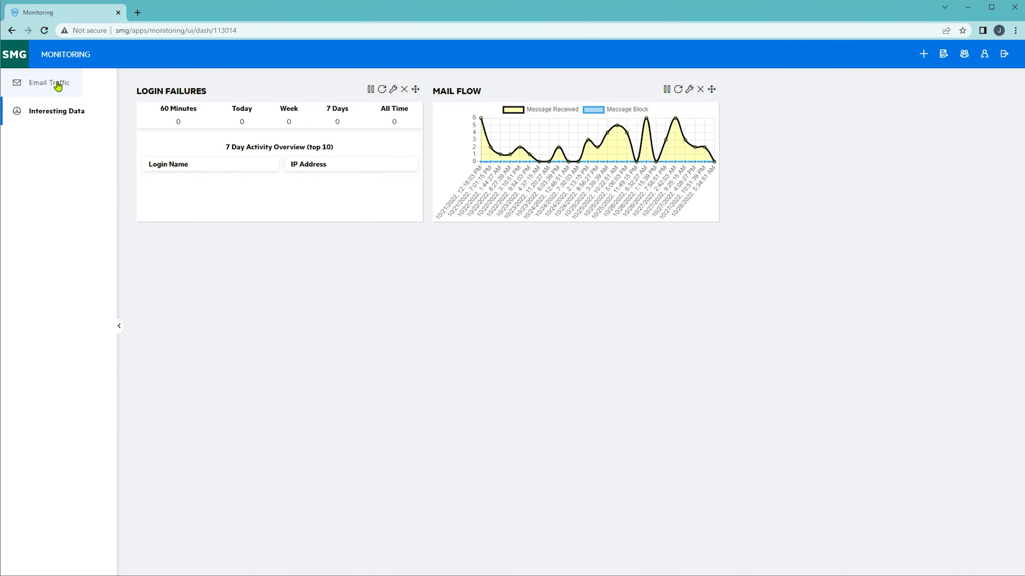
left_click(58, 86)
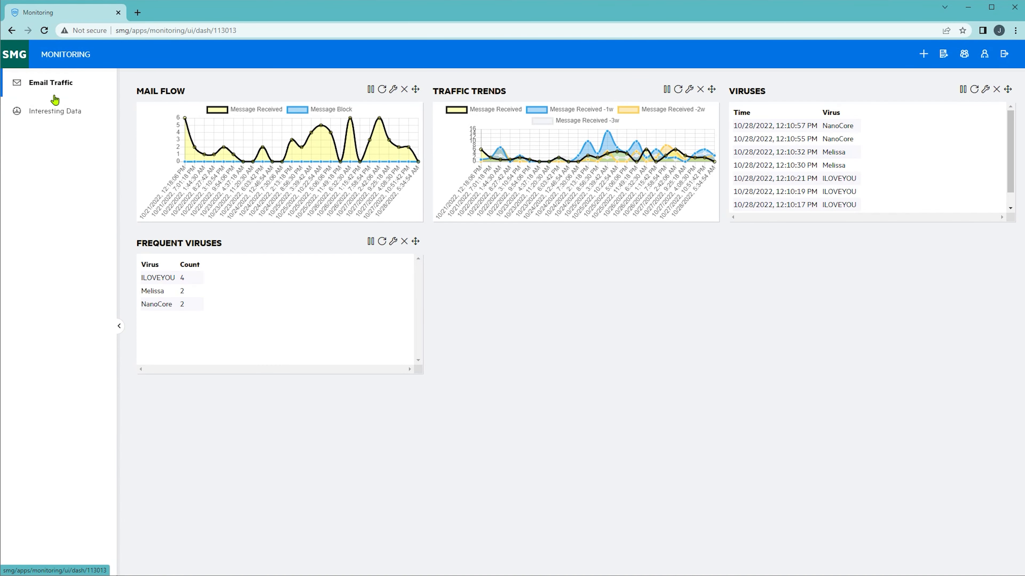
left_click(51, 116)
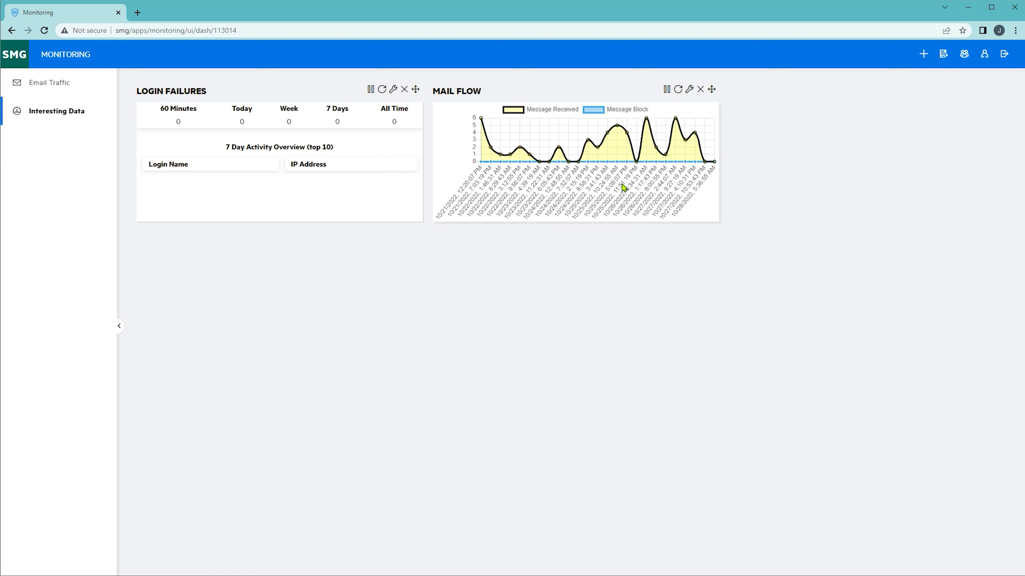
Pause and resume the Mail Flow gadget's automatic updates
left_click(666, 89)
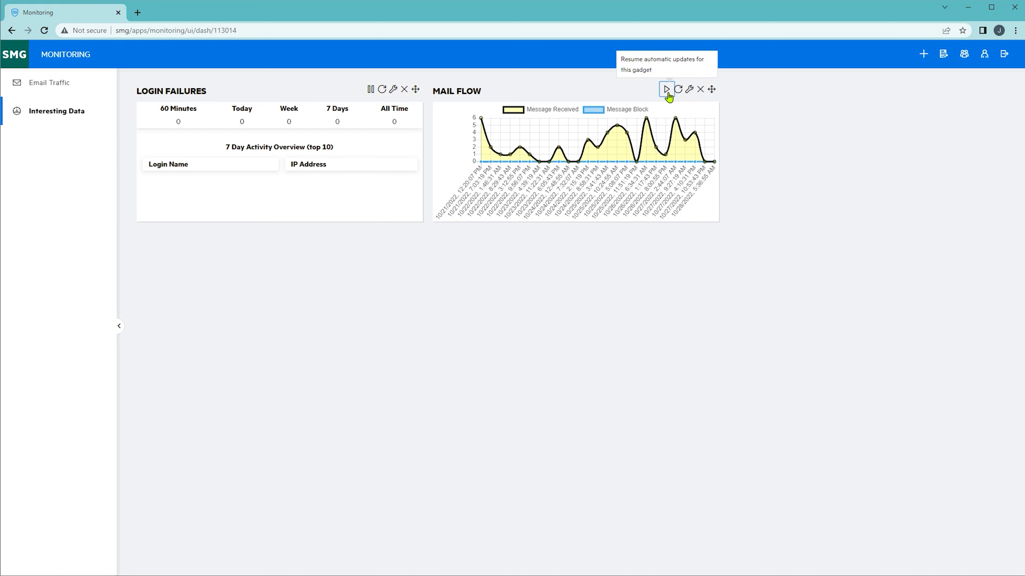
key("Tab")
key("Return")
left_click(666, 92)
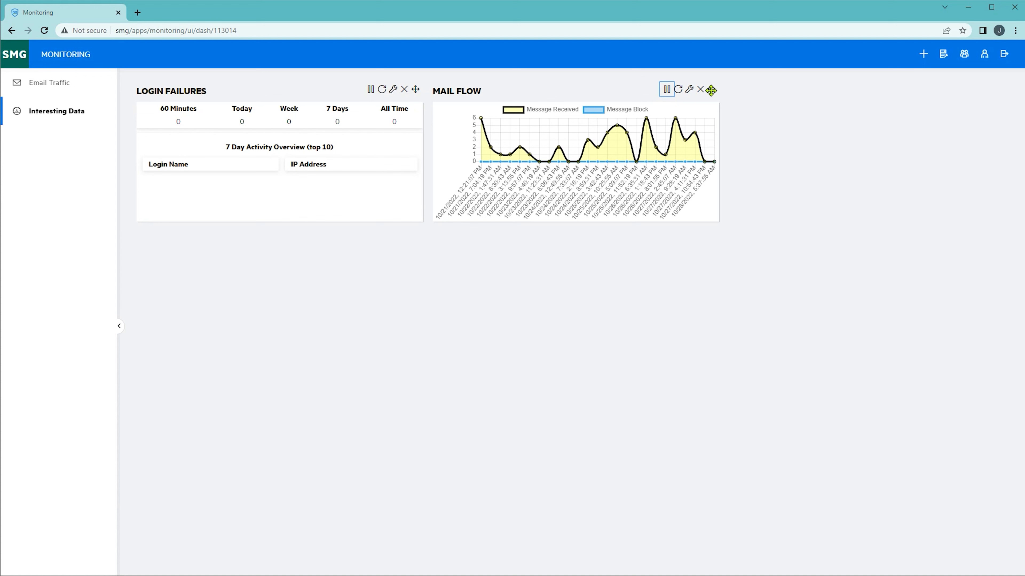
Move the Mail Flow gadget below Login Failures and enlarge it to two columns wide and two rows high
left_click_drag(711, 90, 687, 271)
left_click_drag(555, 373, 571, 512)
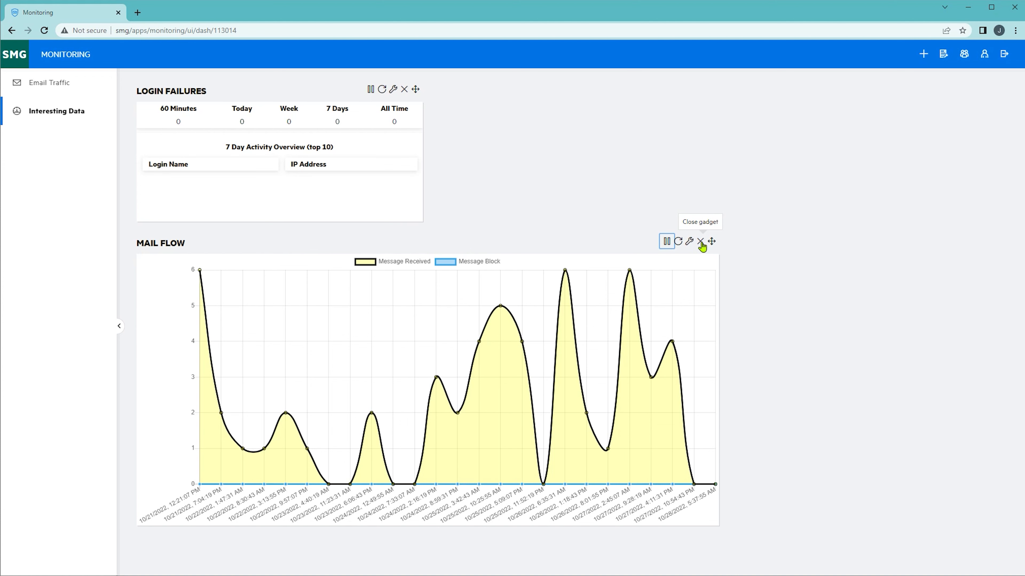
left_click(689, 241)
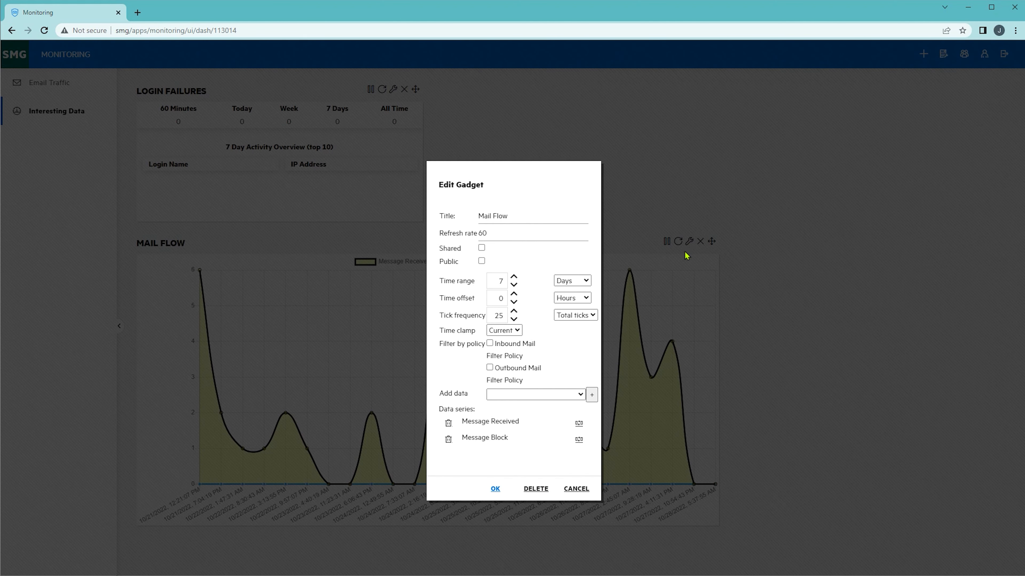
left_click(535, 491)
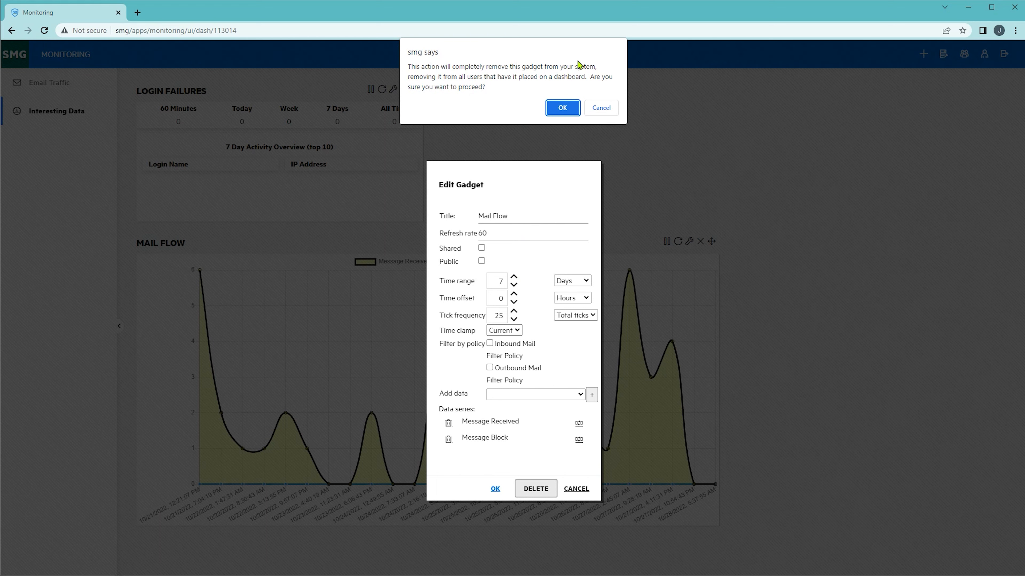
left_click(605, 112)
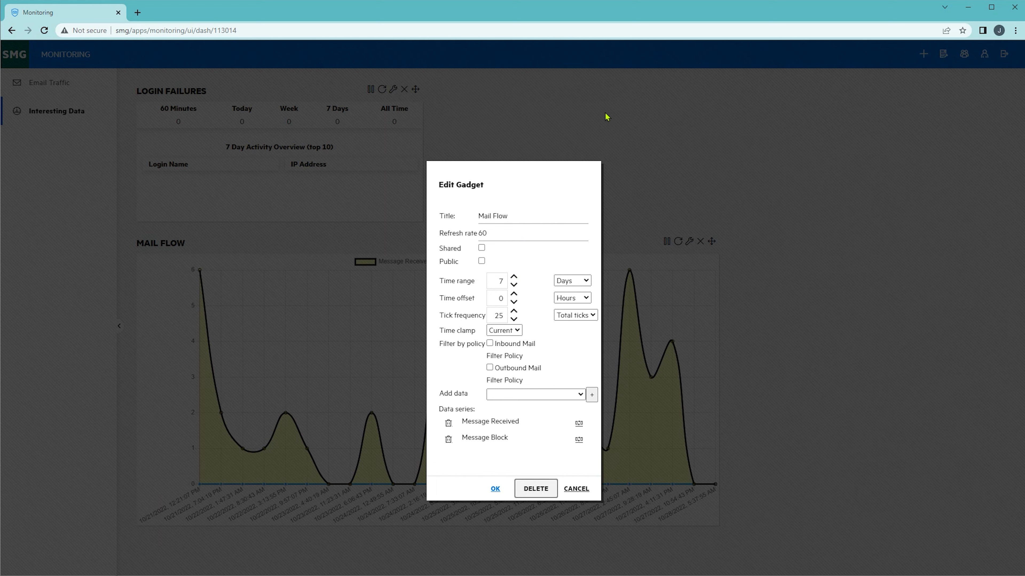
left_click(579, 489)
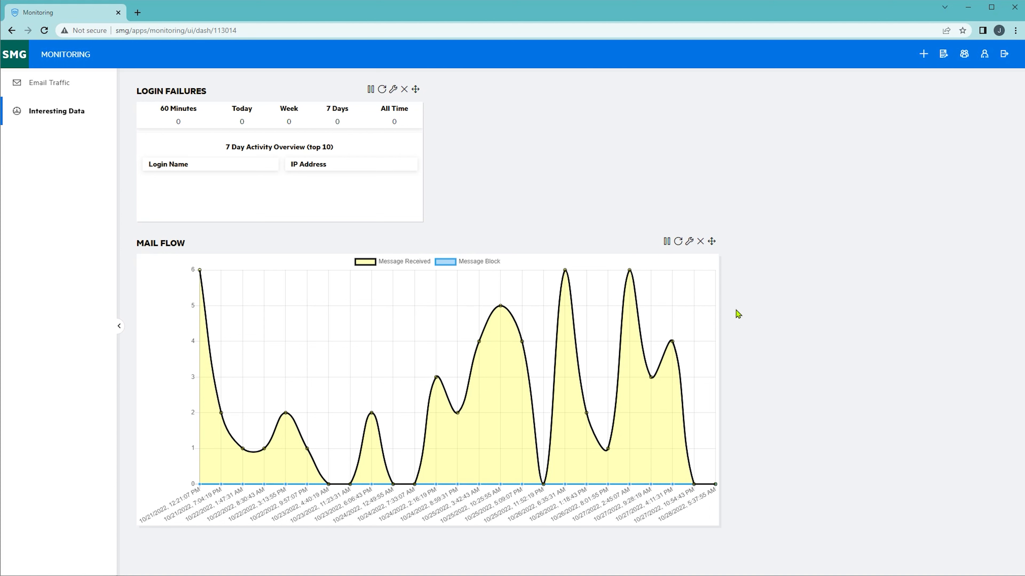
Check which account is logged in to the monitoring console
mouse_move(985, 58)
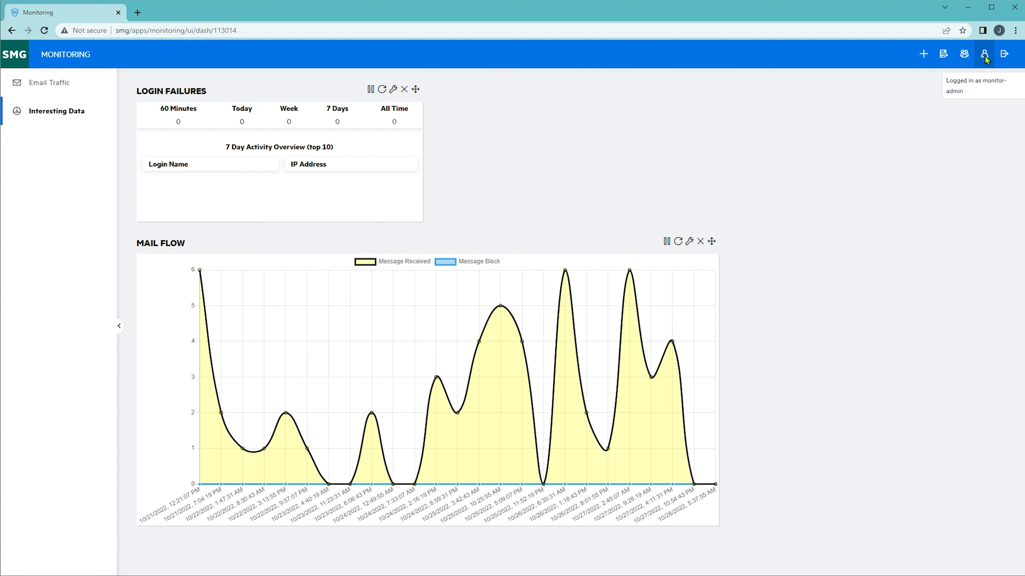